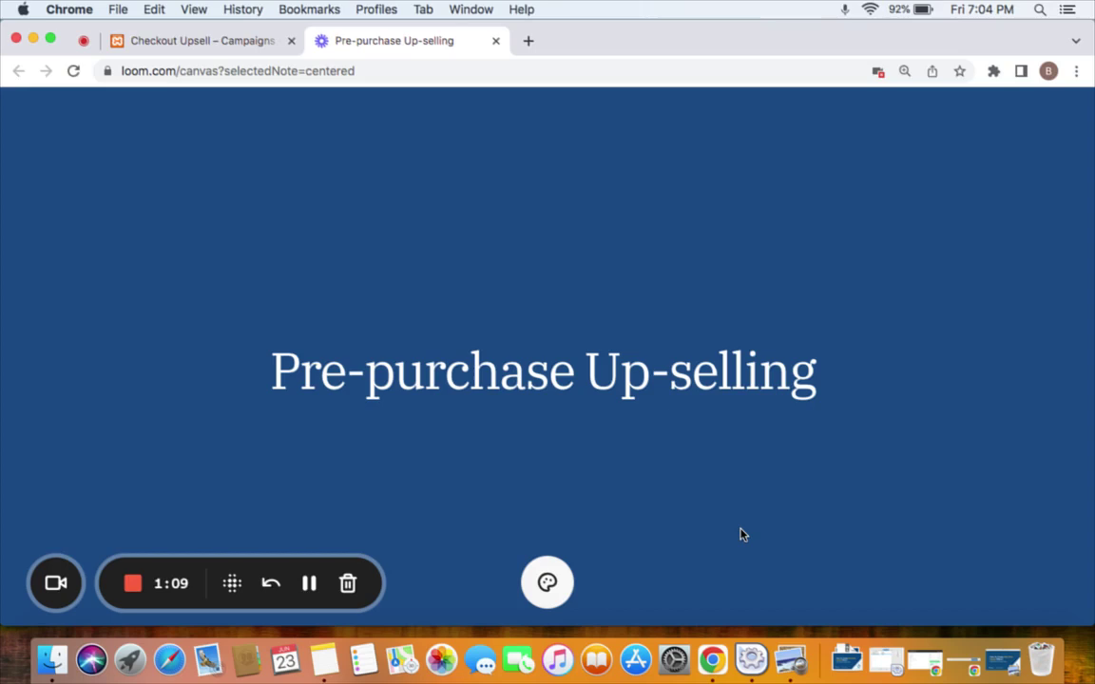
- Create a new Pre-purchase upsell campaign and name it "Pre-purchase deal"
click(203, 43)
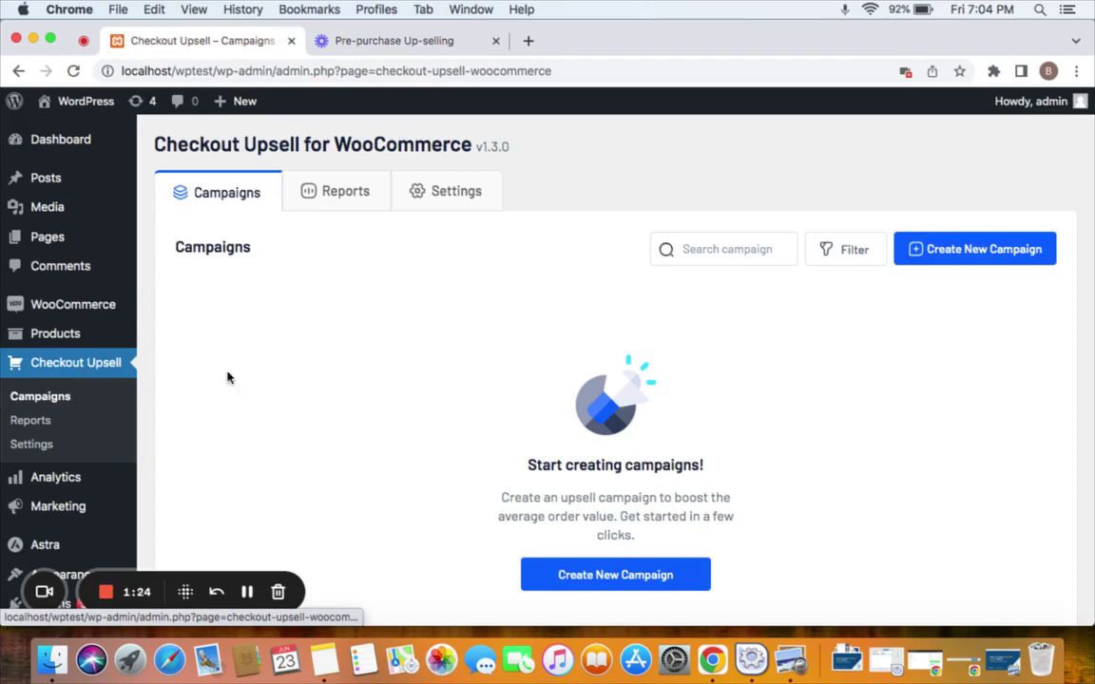
click(985, 251)
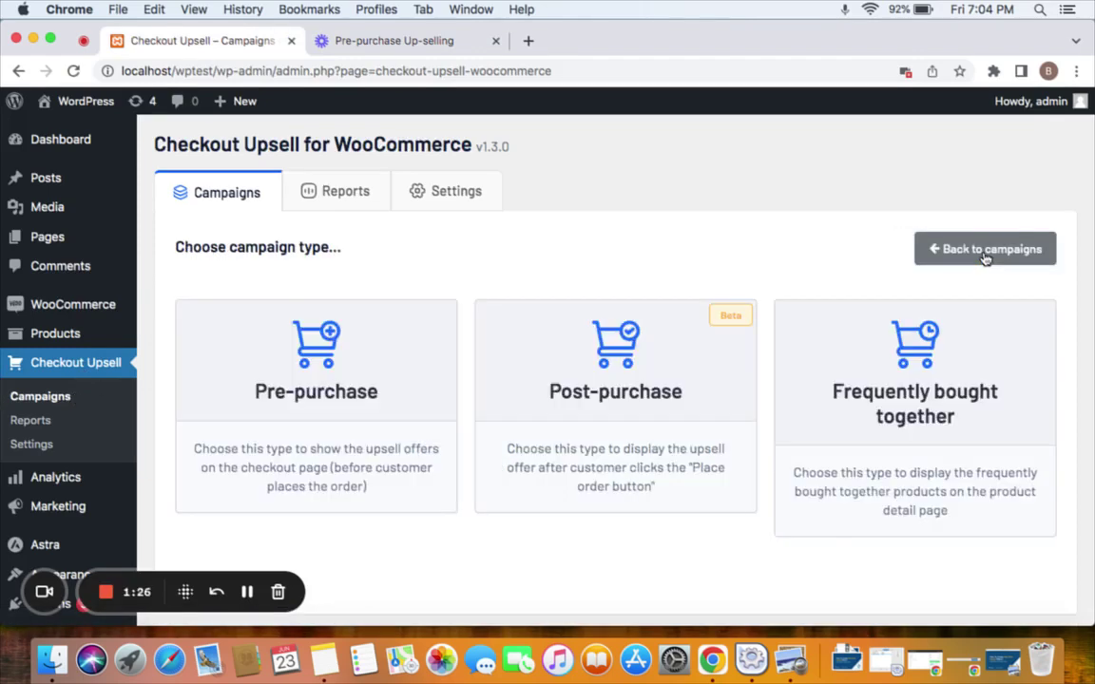
click(370, 395)
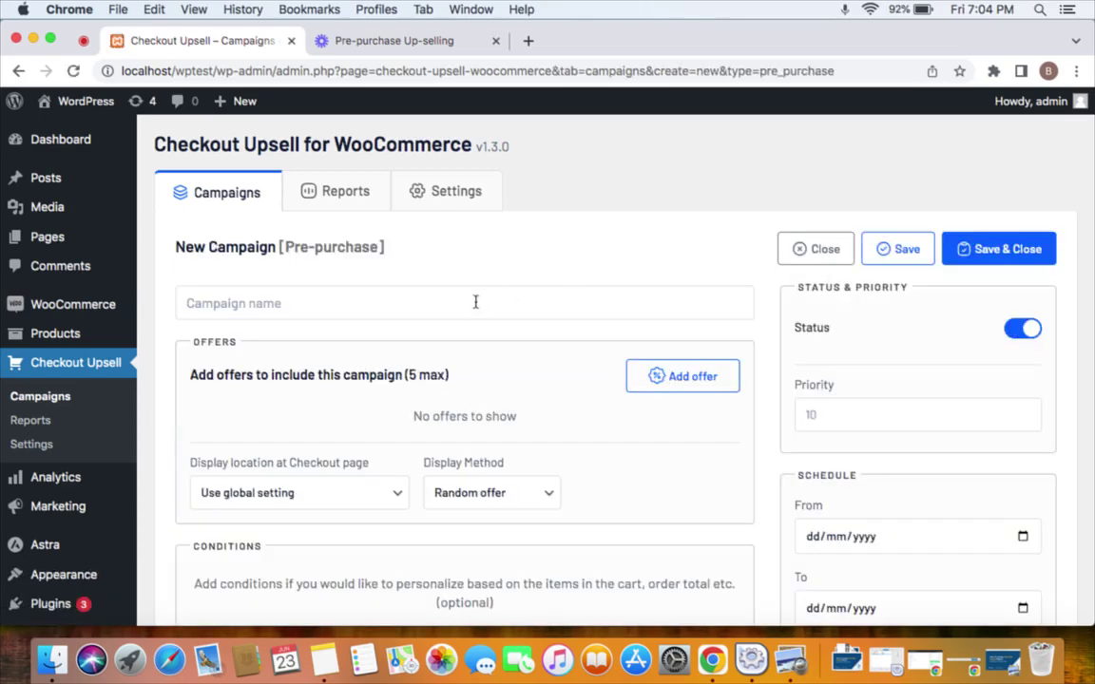
click(475, 303)
text(P)
text(re-purchase deal)
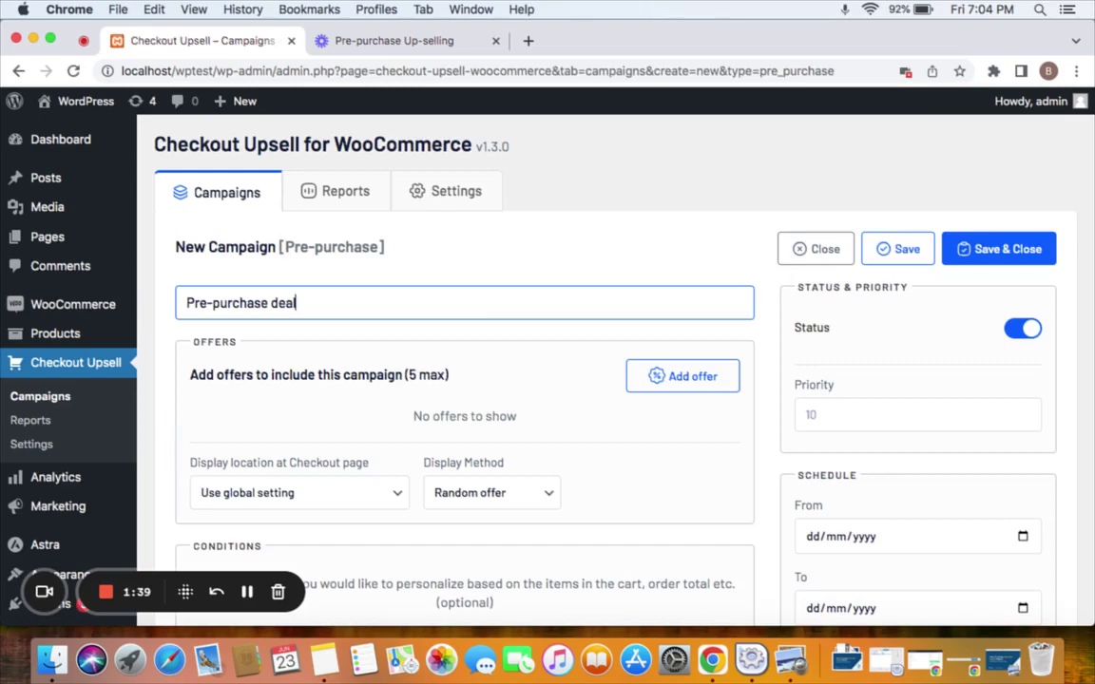
- Start a new offer in the pre-purchase campaign and choose #18 Cap as the offer product
click(714, 380)
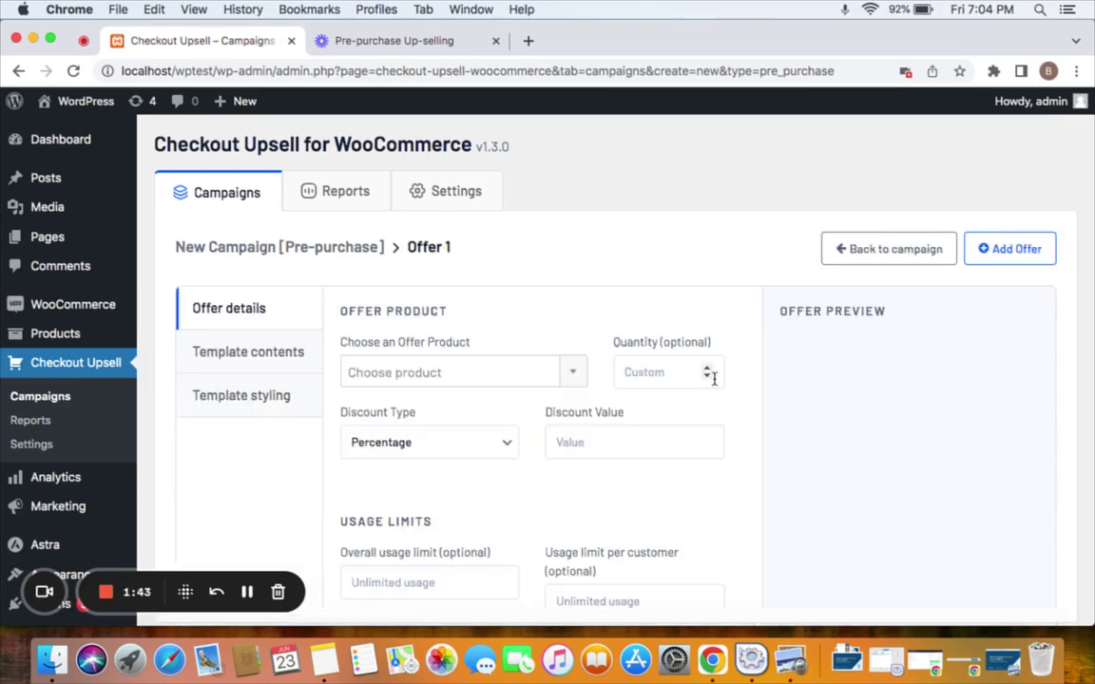
click(487, 372)
text(c)
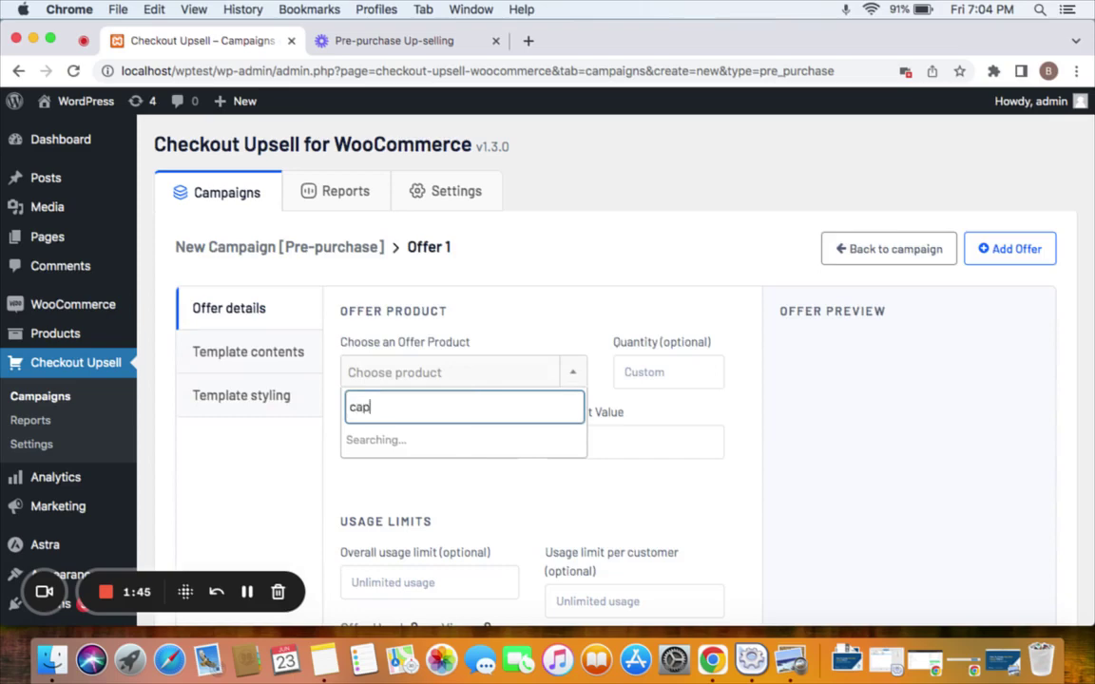
text(ap)
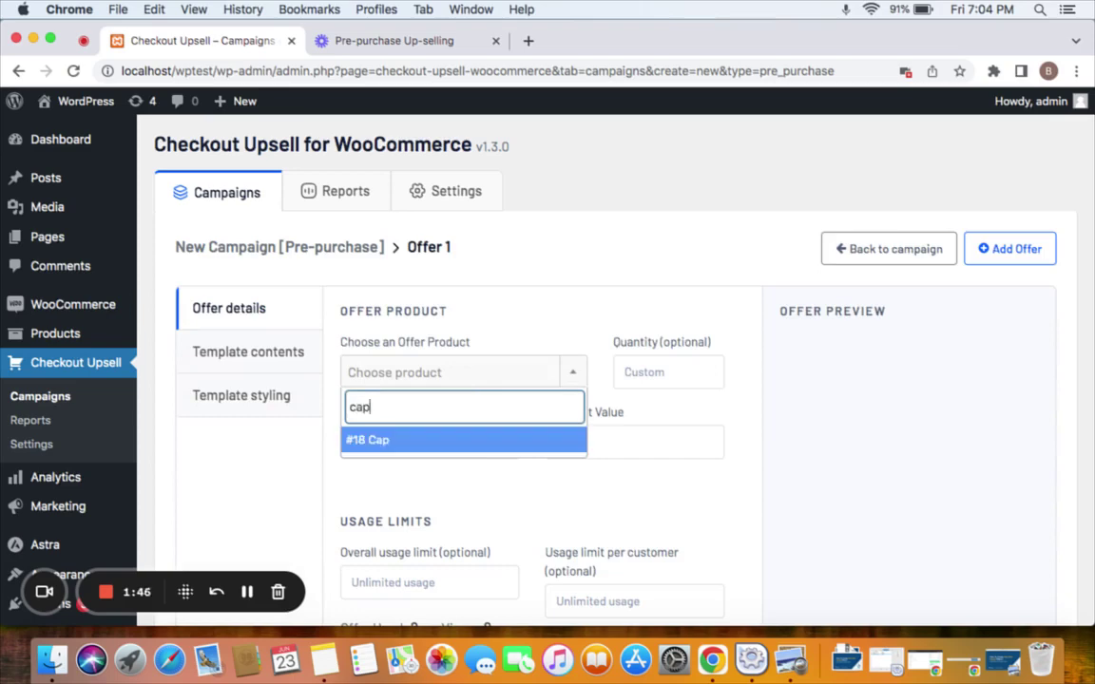
click(528, 443)
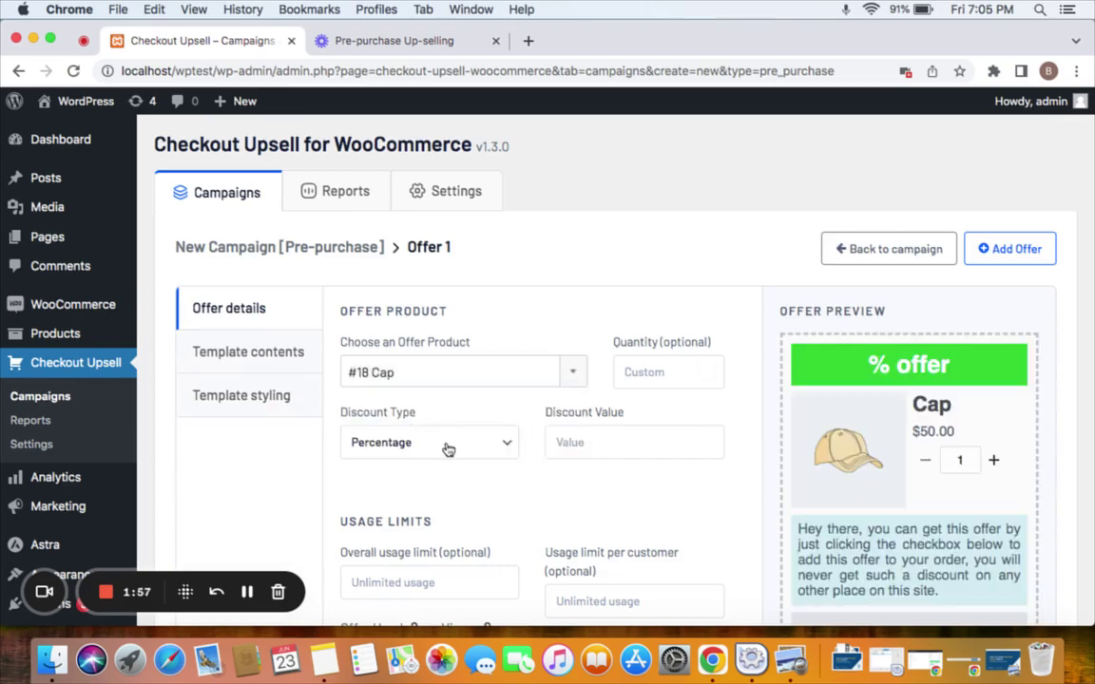
- Set the Cap offer's percentage discount value to 20 and add the offer to the campaign
click(587, 439)
text(20)
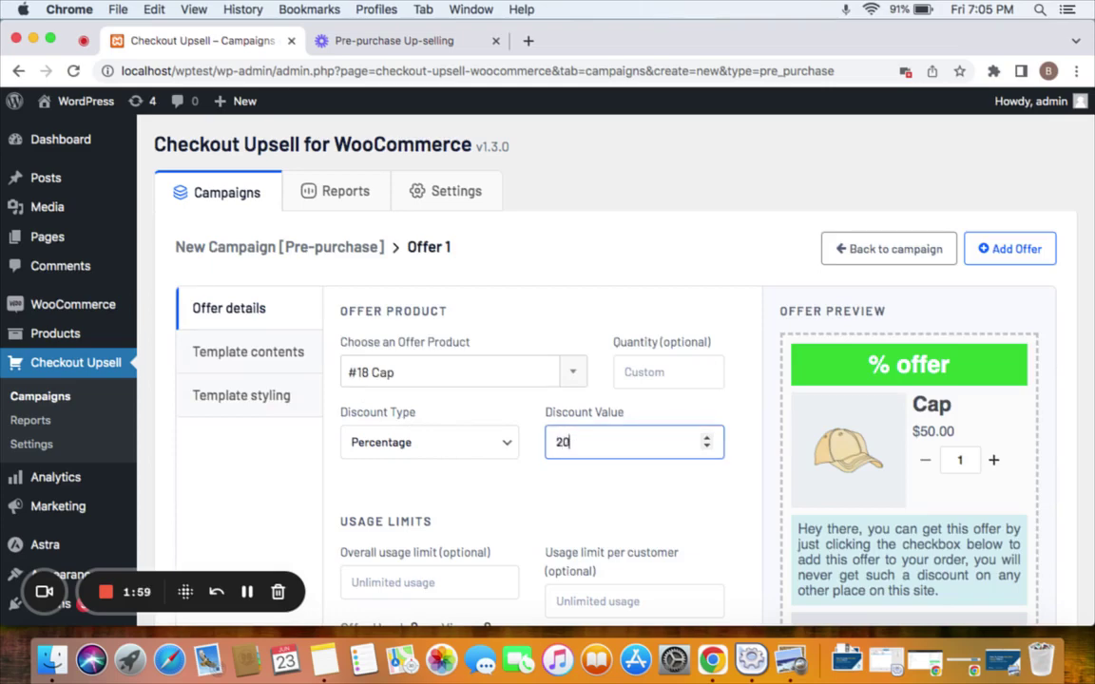
click(613, 493)
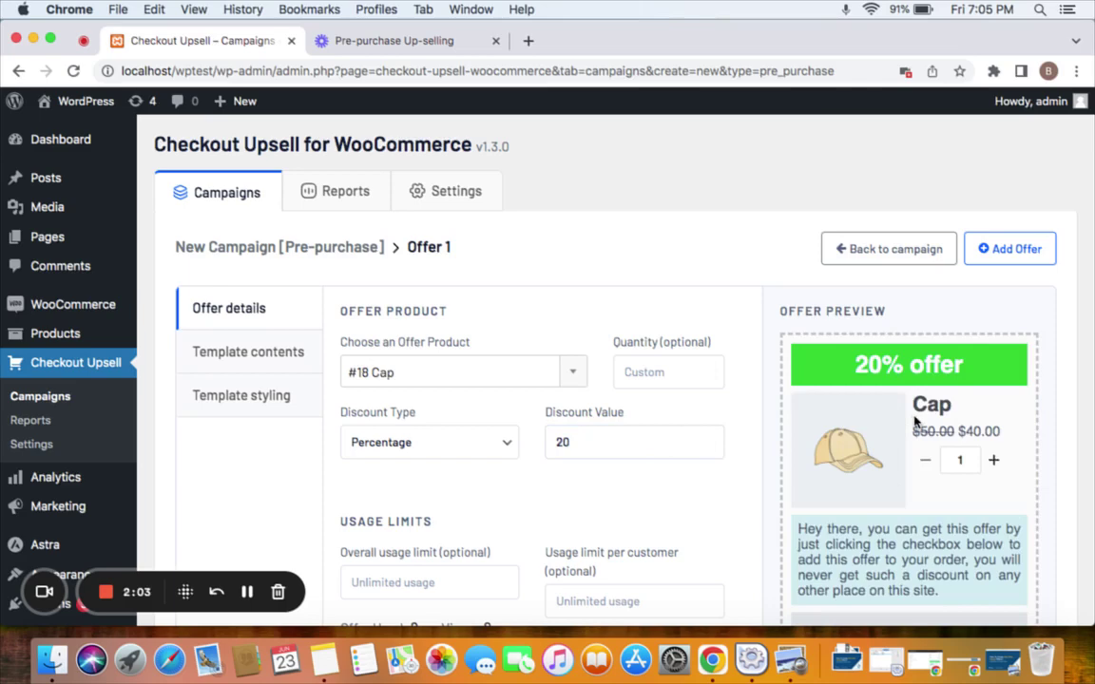
click(985, 243)
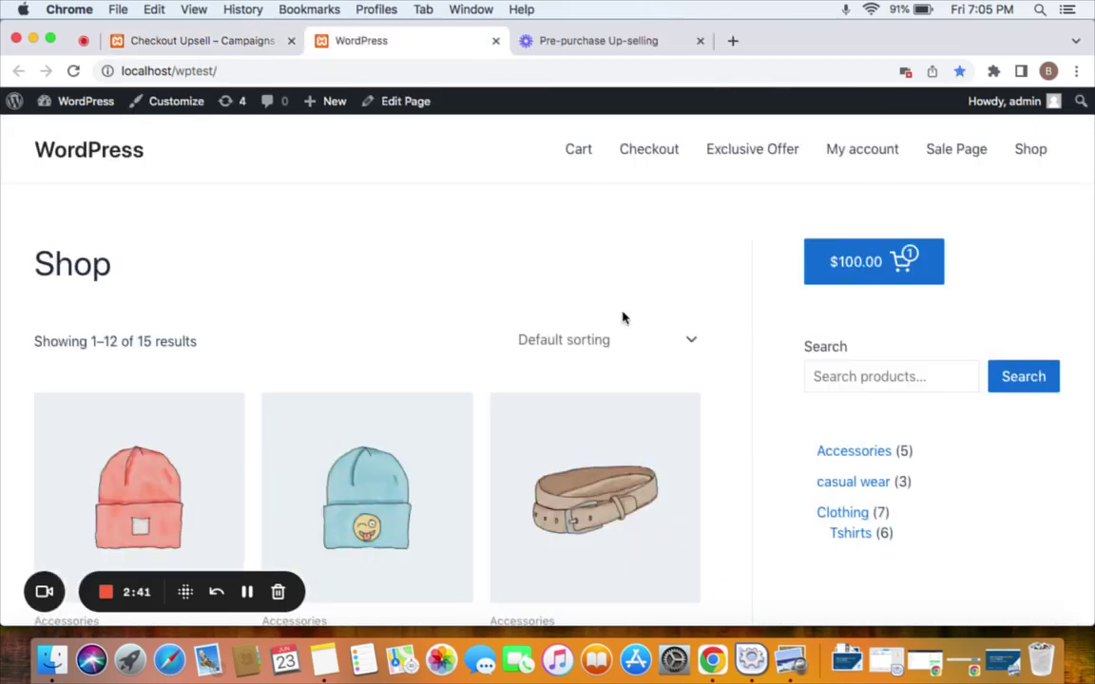
- Proceed from the store cart to checkout and select the Cap's exclusive 20% offer below the order summary
click(924, 271)
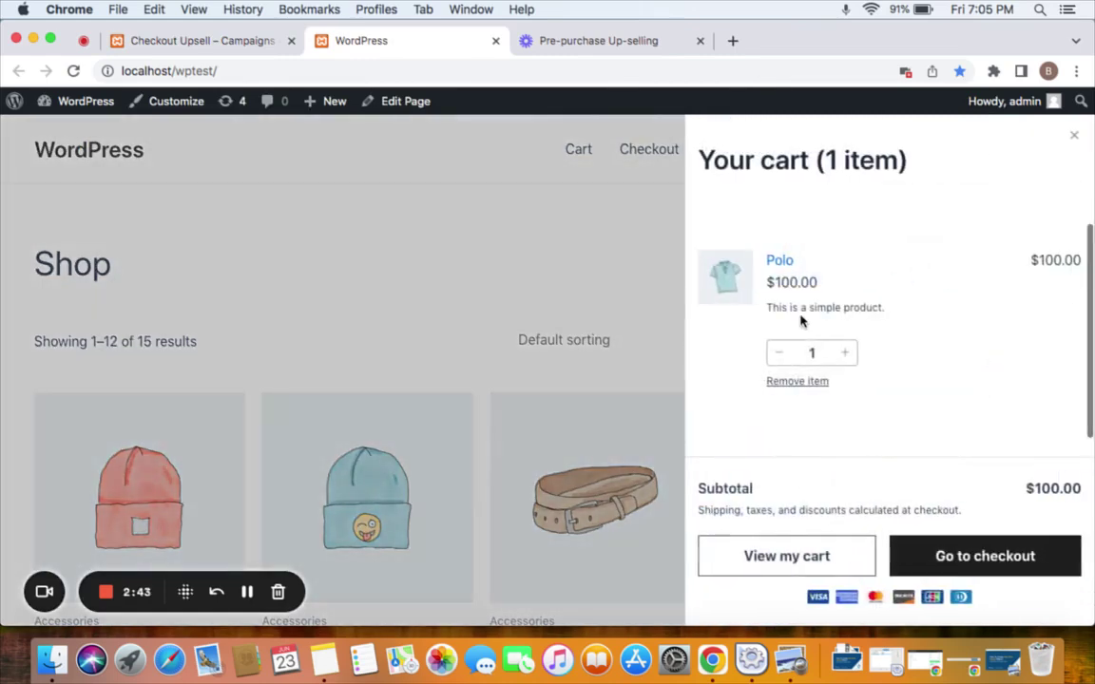
click(976, 563)
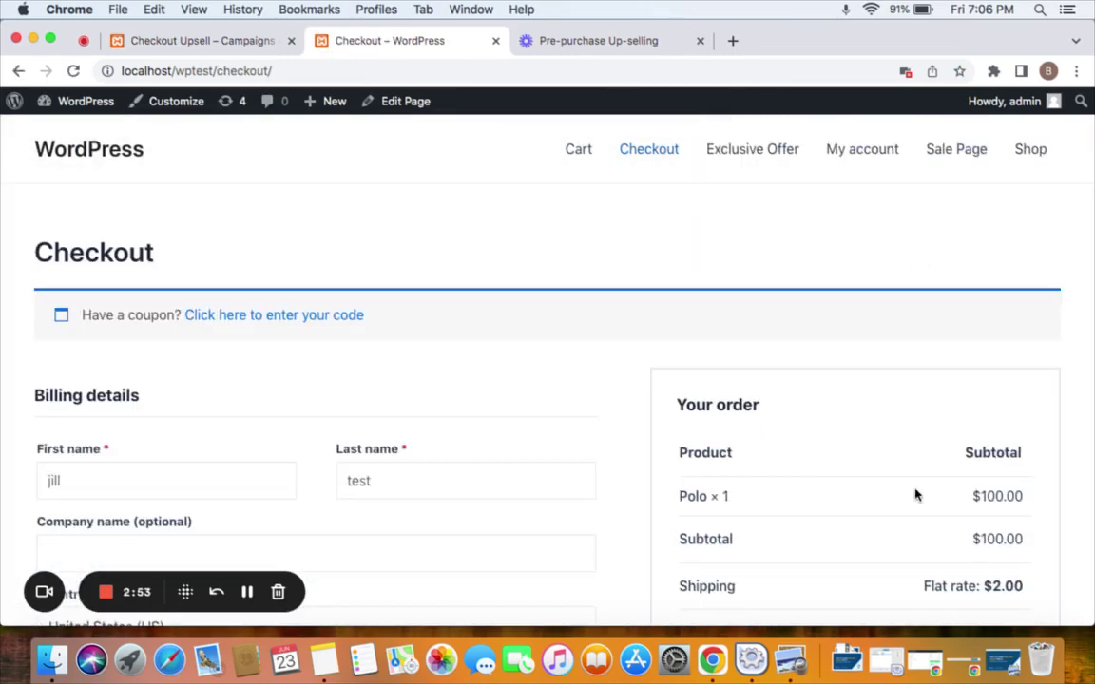
scroll(913, 496, down, 5)
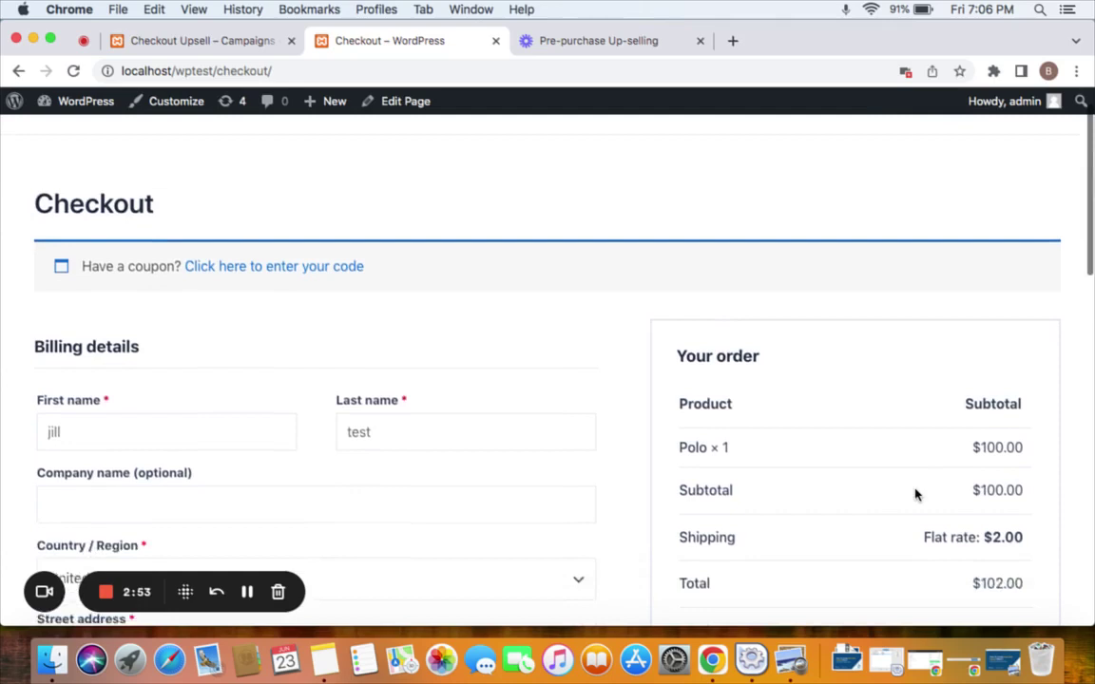
scroll(916, 493, down, 4)
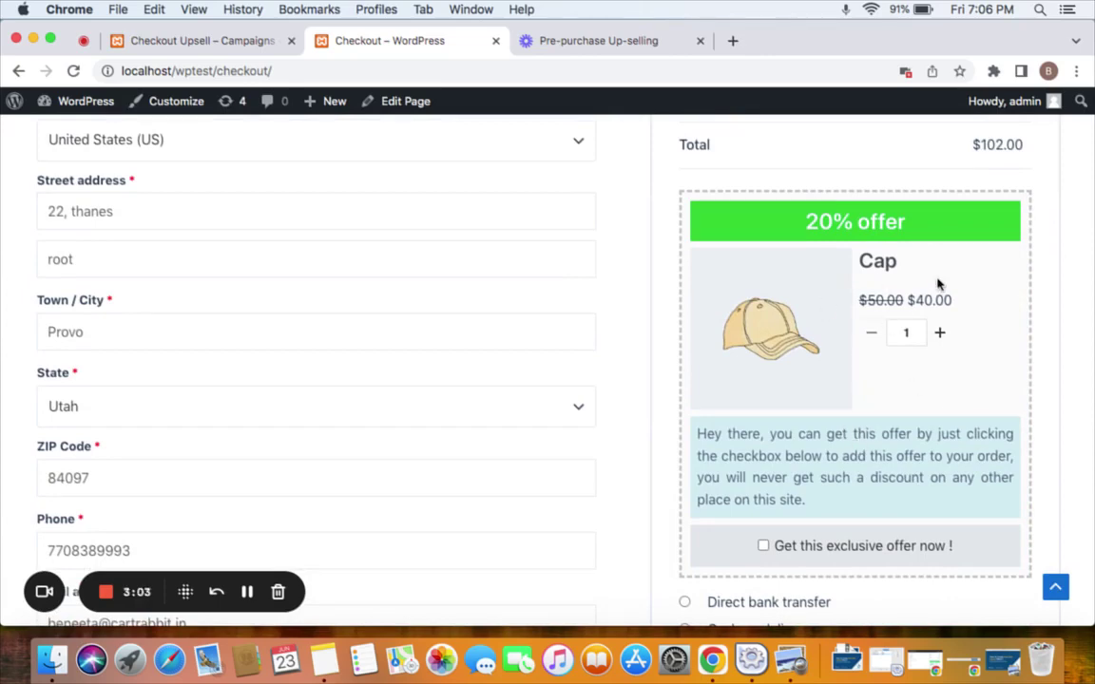
scroll(949, 295, up, 2)
scroll(949, 296, up, 6)
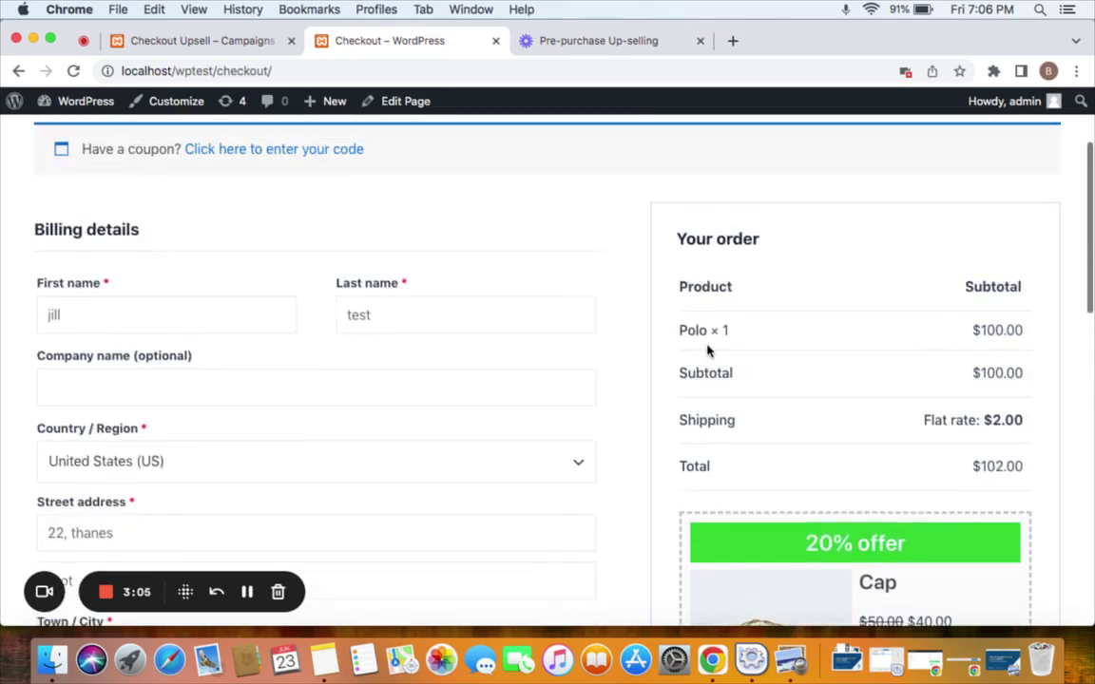
scroll(734, 346, down, 5)
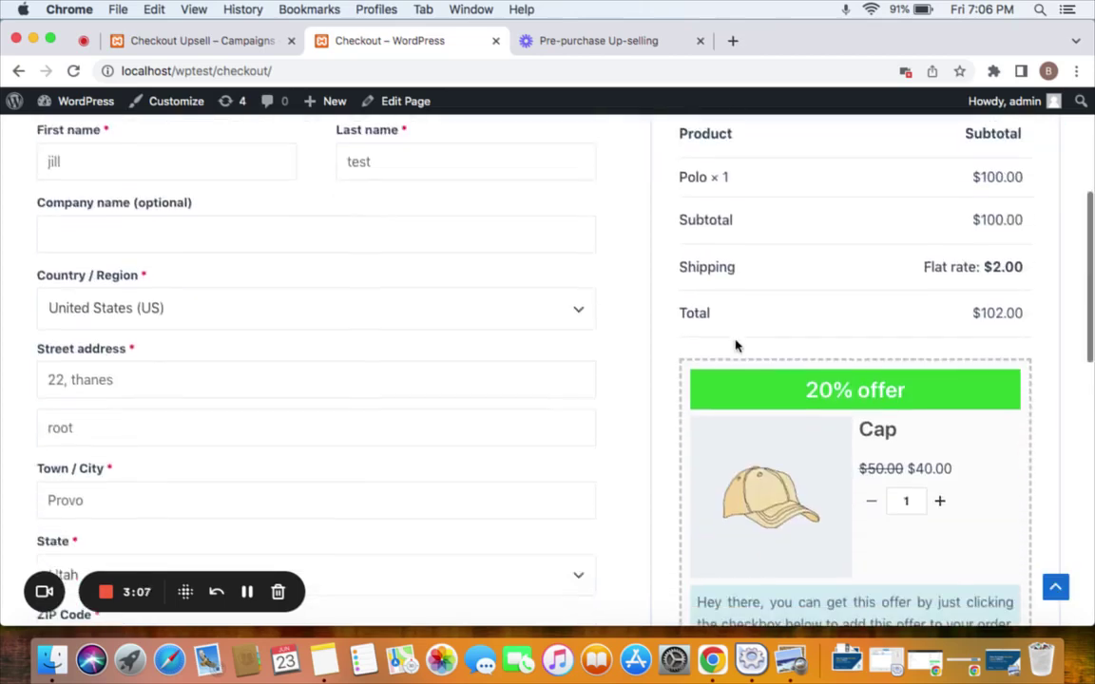
scroll(853, 442, down, 2)
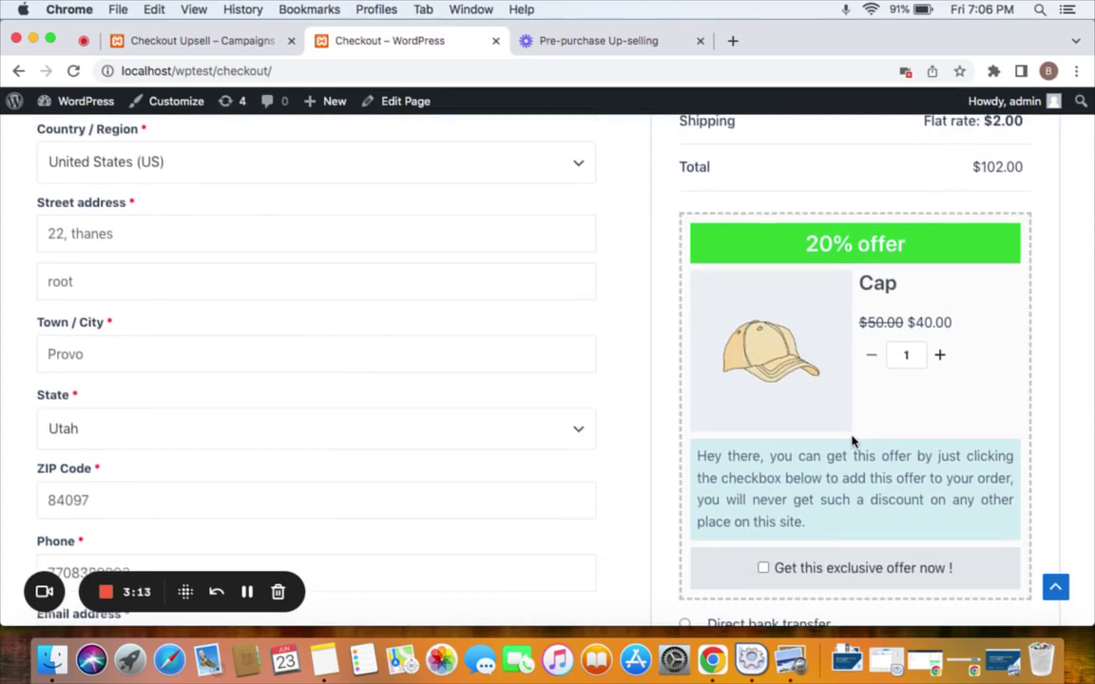
click(764, 569)
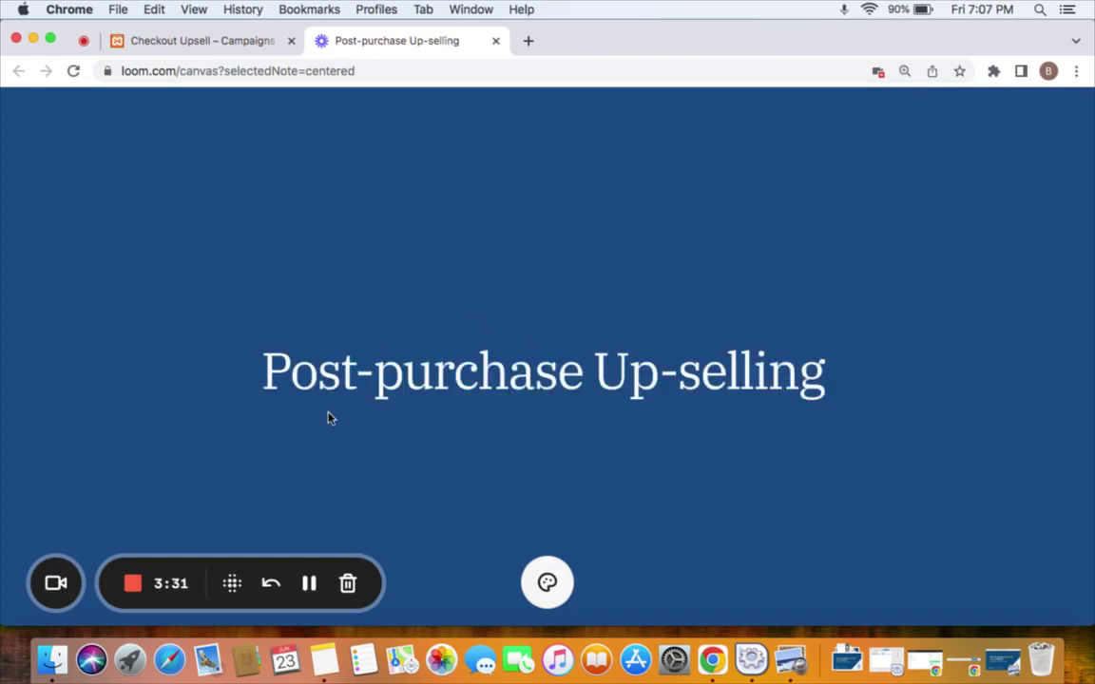
- Create a new Post-purchase upsell campaign and name it "Post -purchase deal"
click(161, 44)
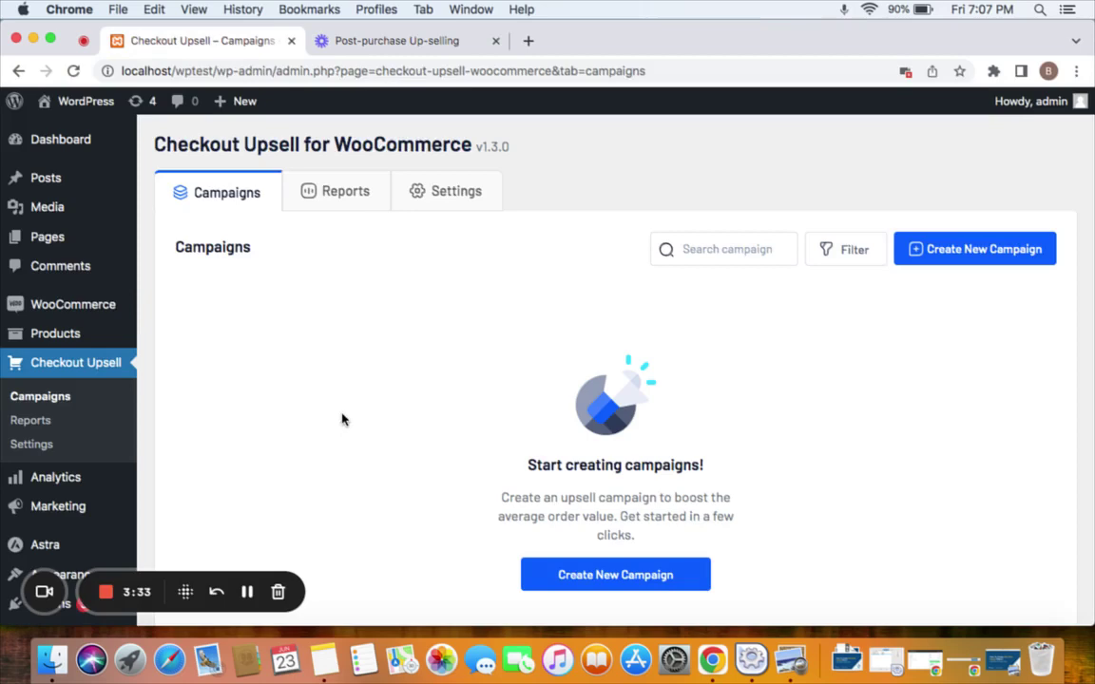
click(960, 253)
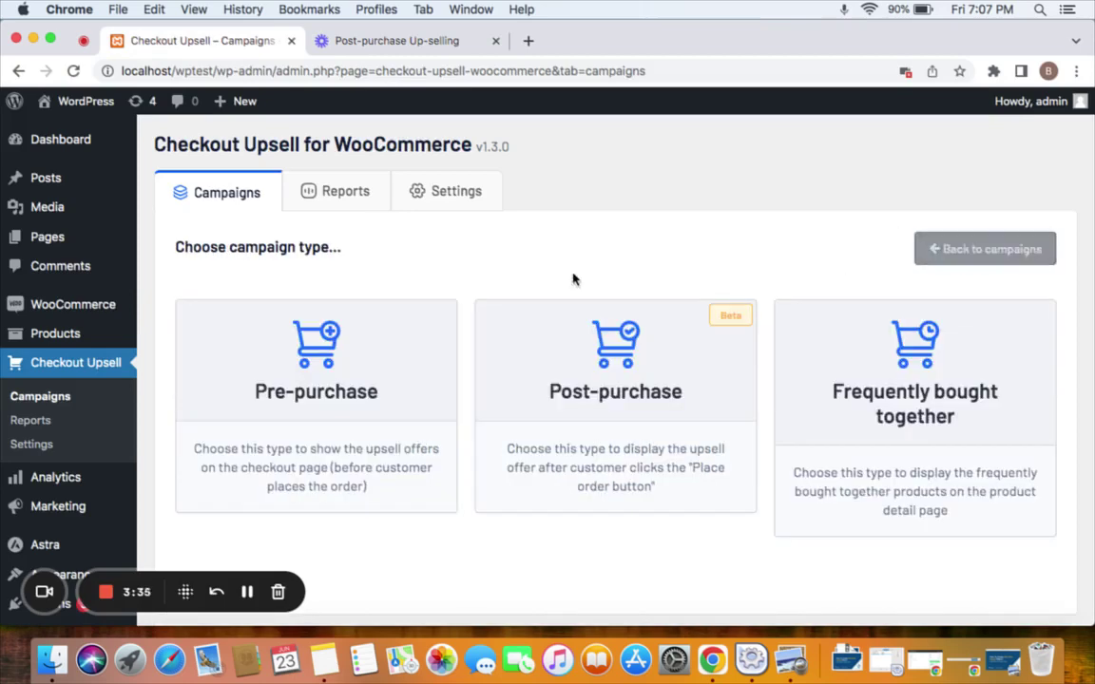
click(619, 367)
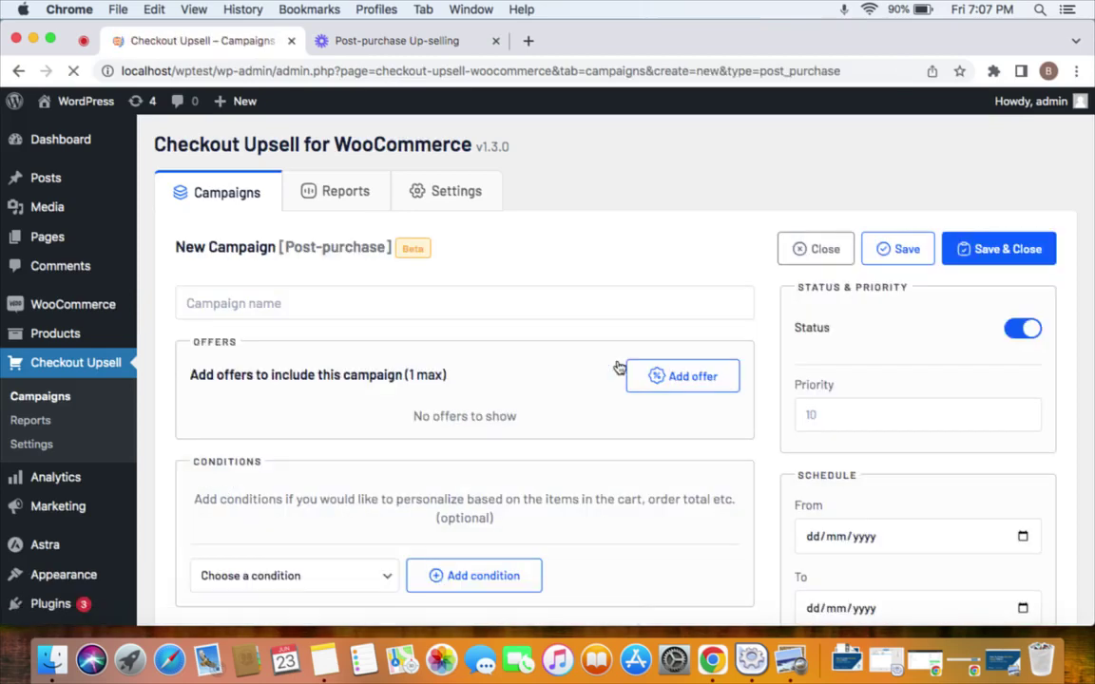
click(401, 303)
text(P)
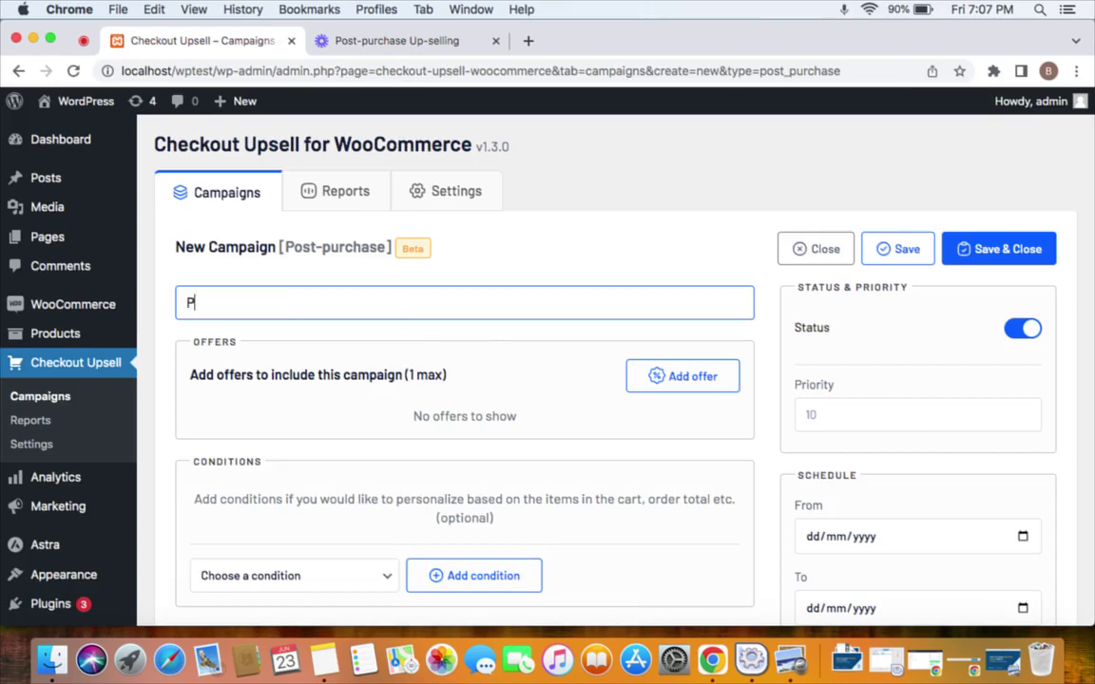
text(ost -p)
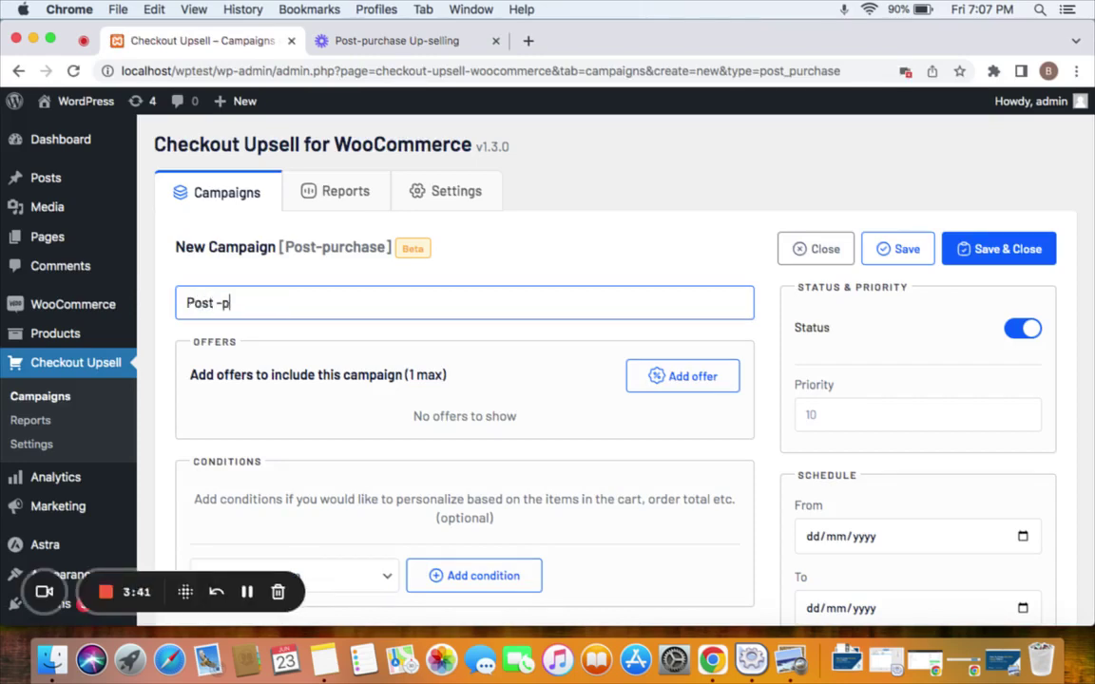
text(urchase deal)
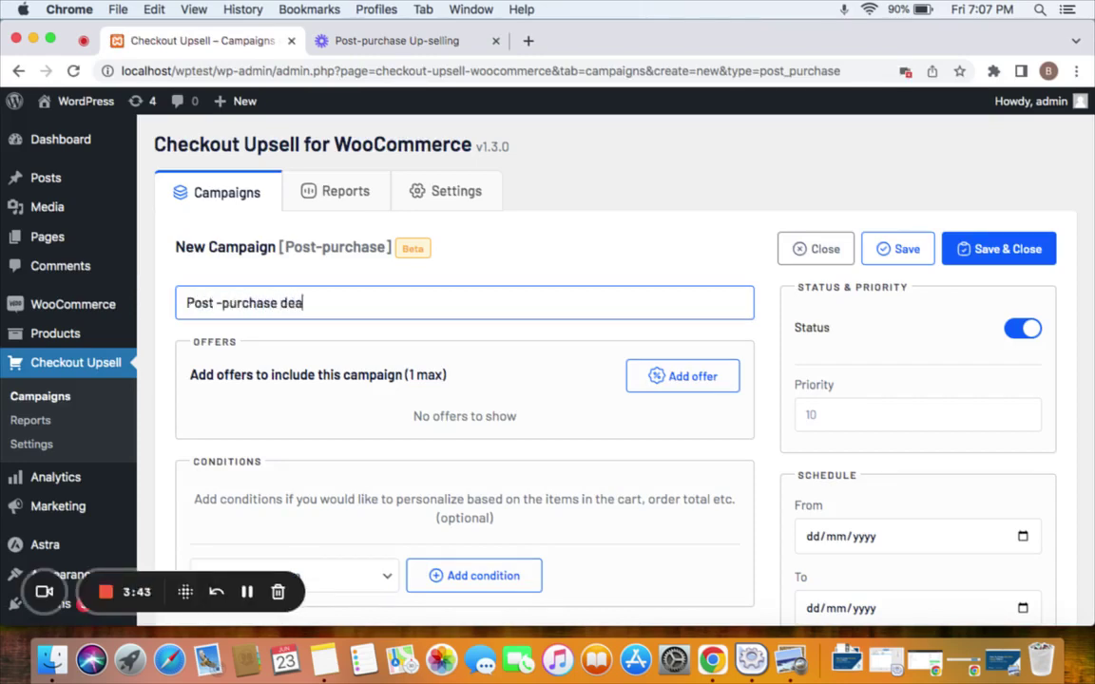
- Start an offer in the post-purchase campaign for #18 Cap with a Fixed Price discount value of 20
click(655, 376)
click(463, 373)
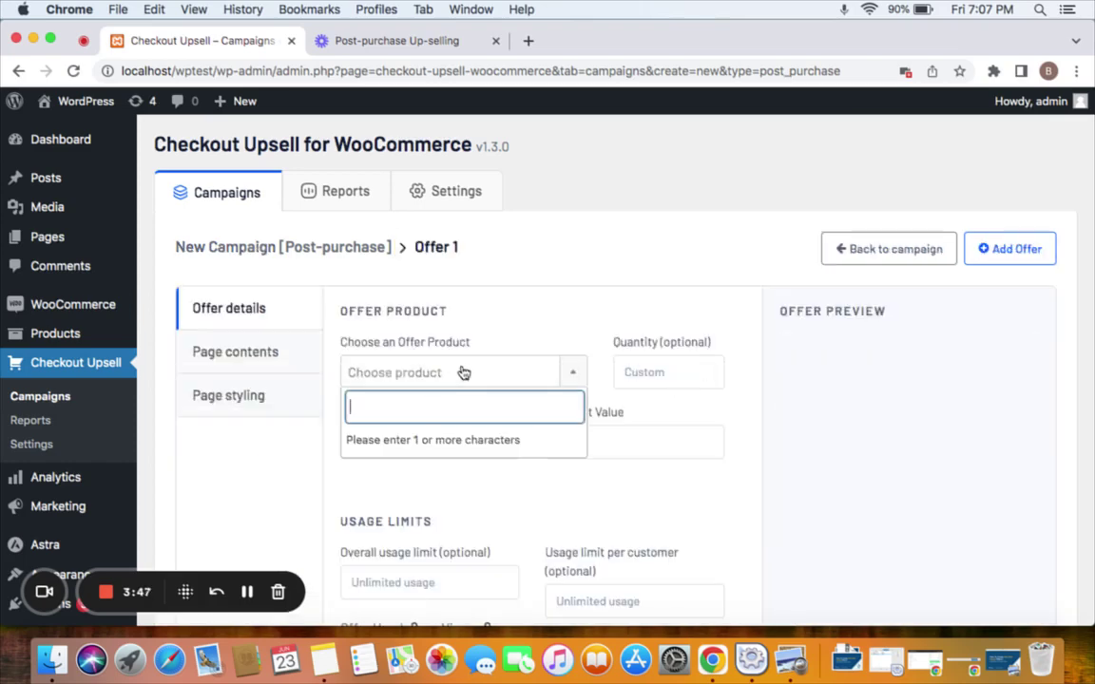
text(cap)
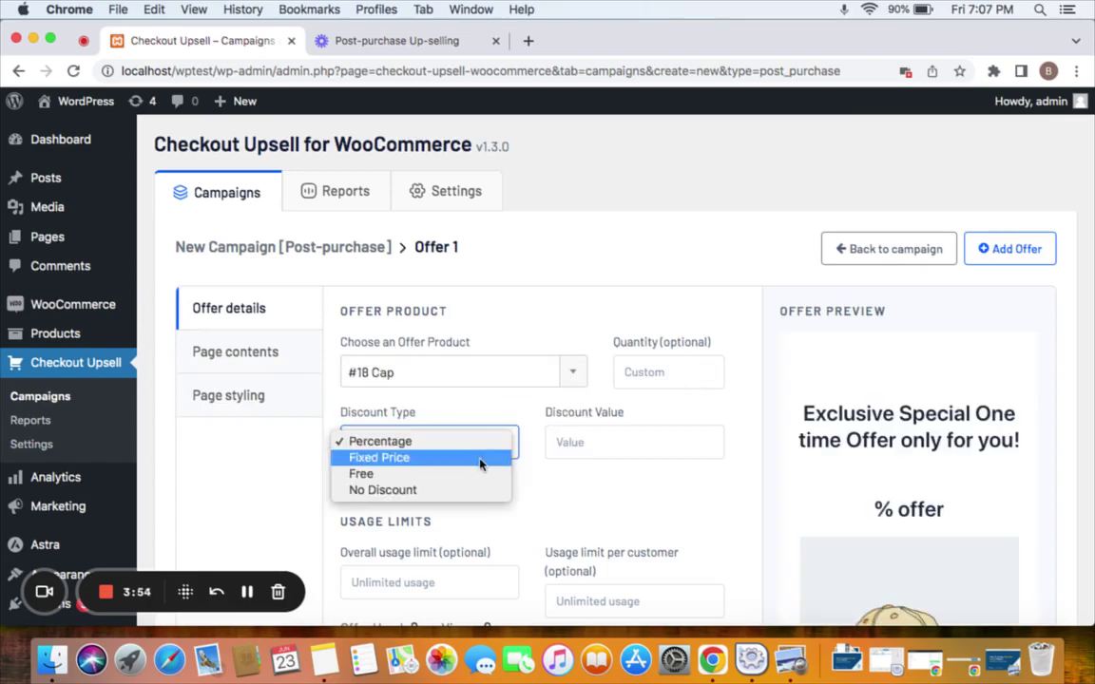
click(480, 464)
click(613, 440)
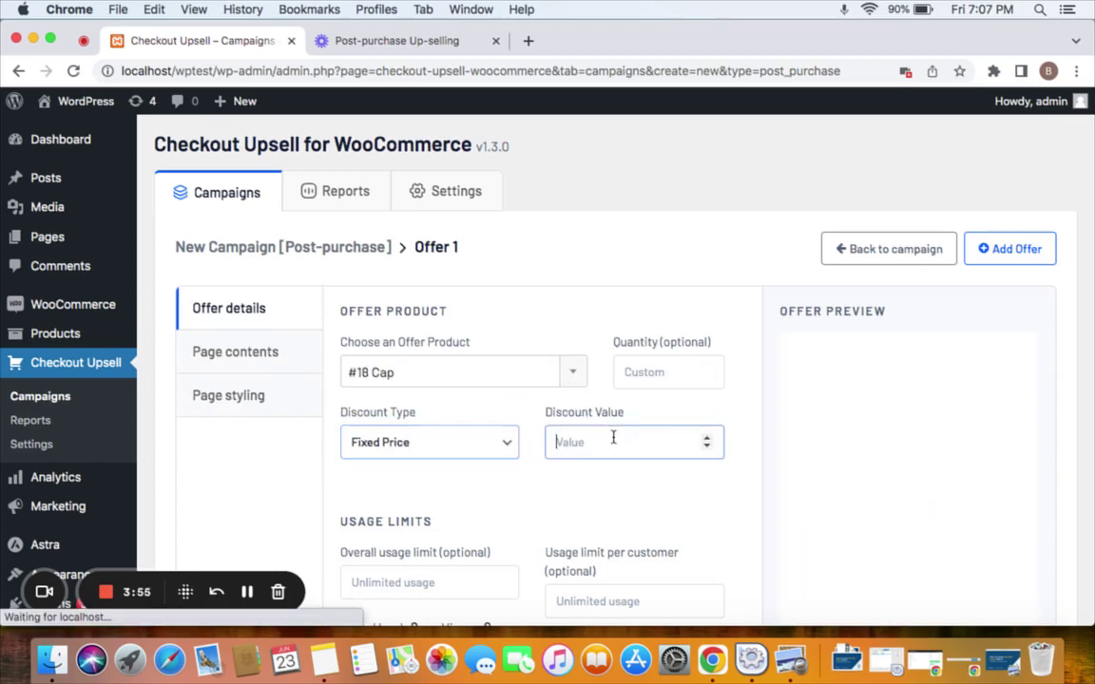
text(20)
- Review the offer preview and add the Cap offer to the post-purchase campaign, saving and closing the campaign
scroll(732, 457, down, 3)
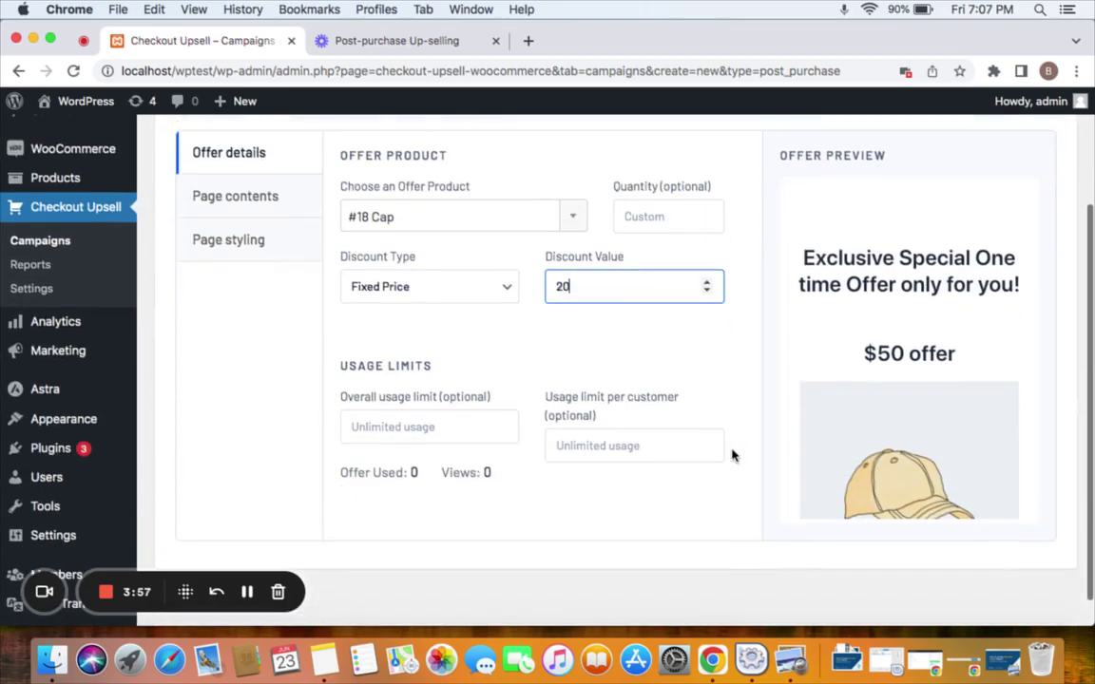
scroll(837, 447, down, 5)
scroll(863, 449, down, 1)
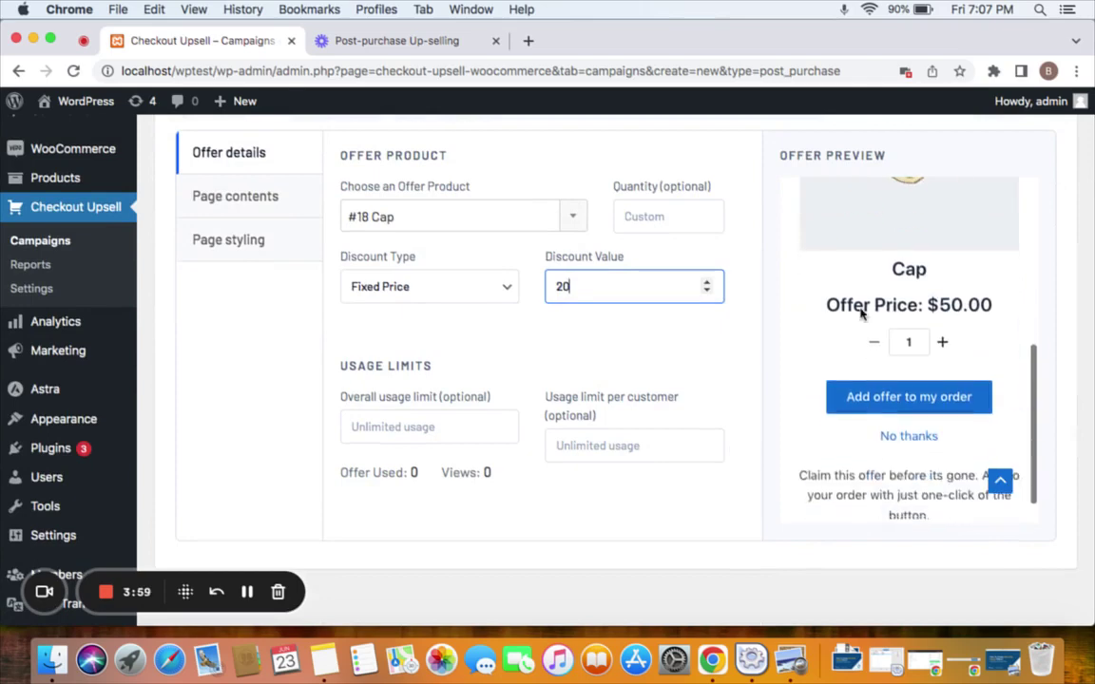
scroll(616, 355, up, 3)
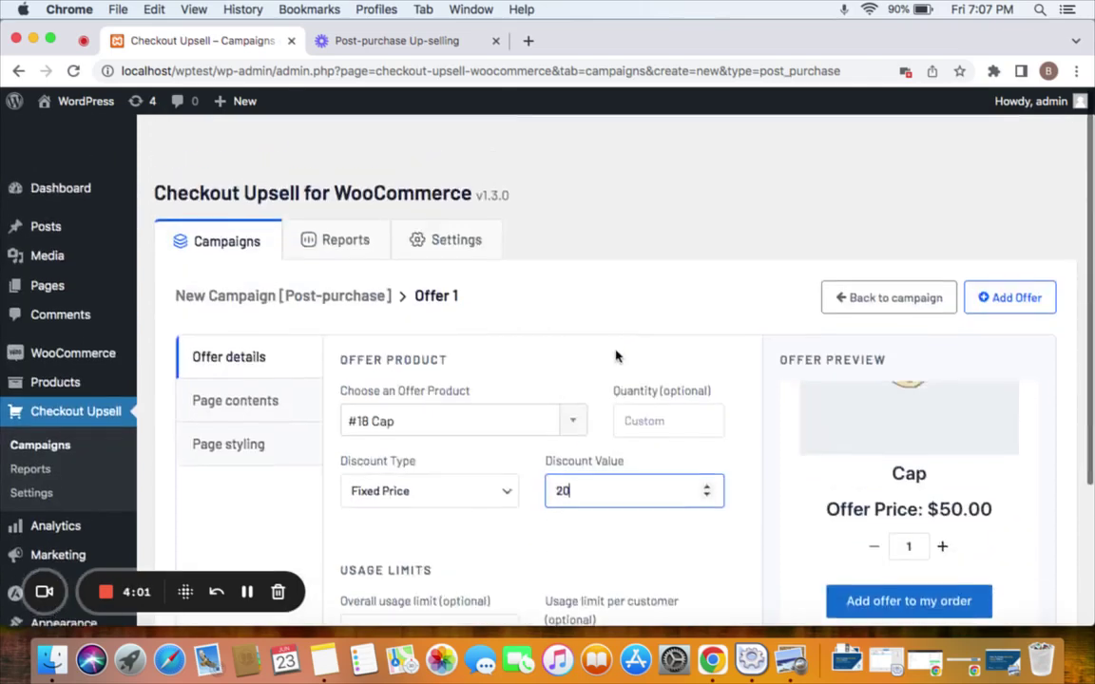
click(1010, 249)
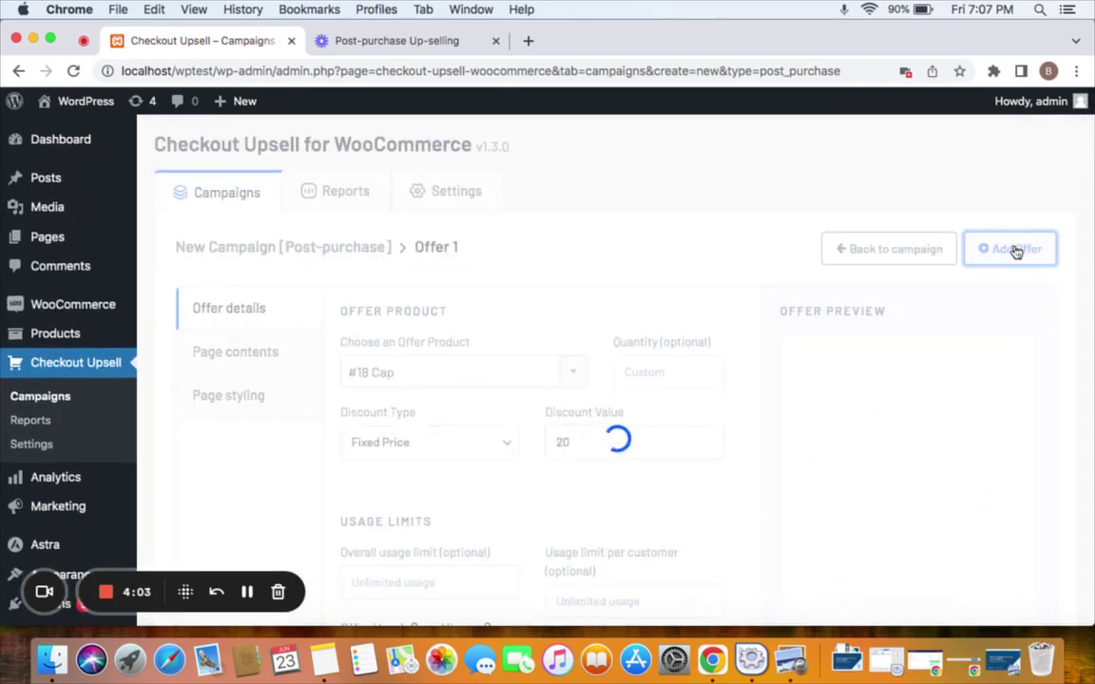
click(1009, 249)
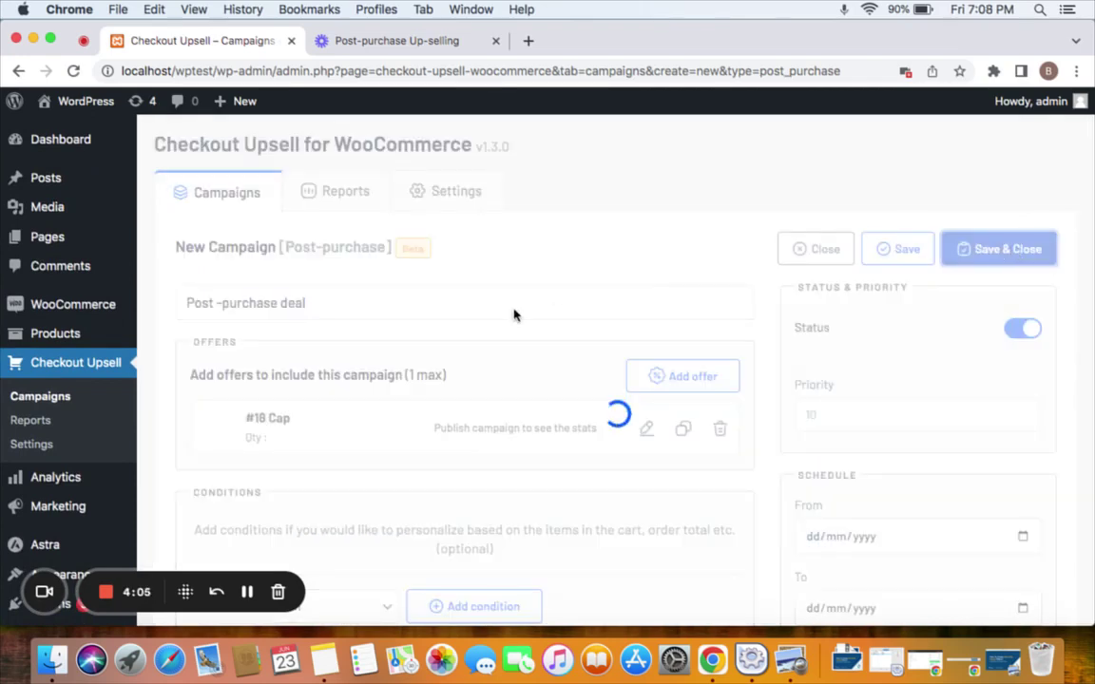
- Open the storefront in a new browser tab and display the shopping cart's contents
right_click(78, 98)
click(109, 107)
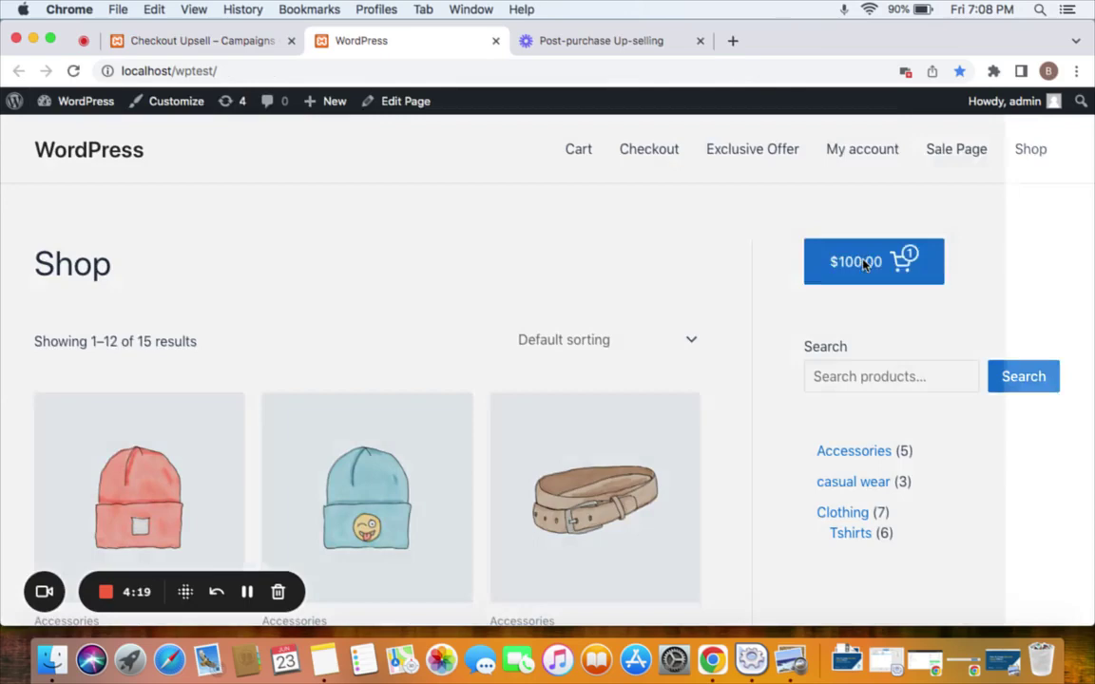
click(869, 261)
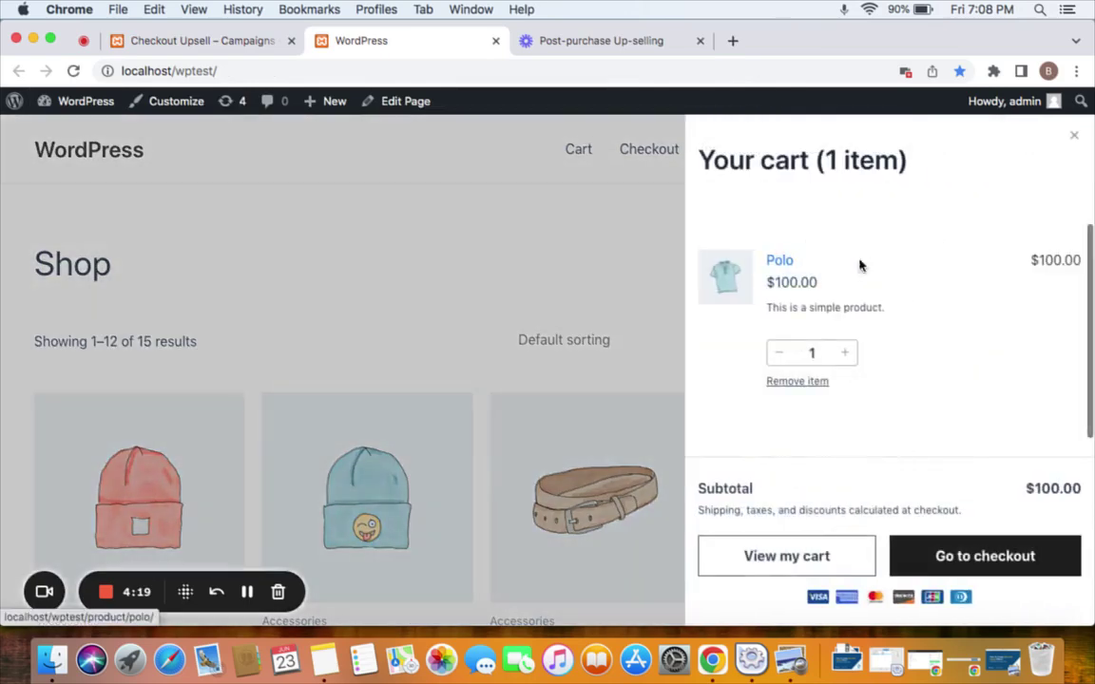
- Proceed to checkout with the Polo in the cart and place the order using the saved Visa through Credit Card (Stripe)
click(978, 558)
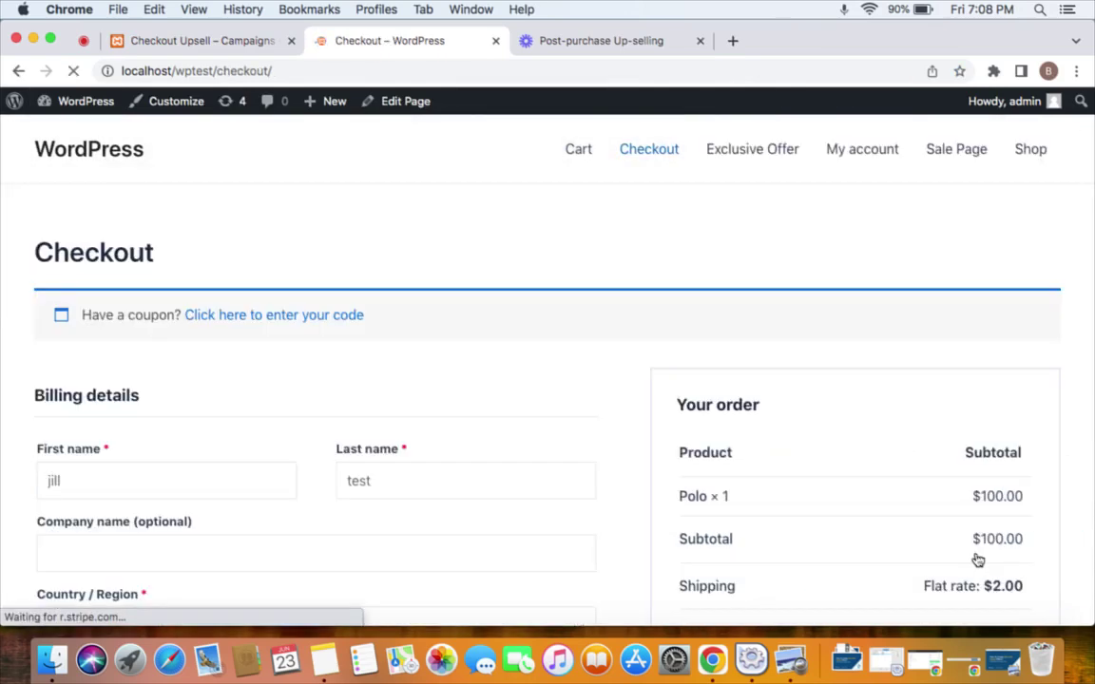
scroll(978, 561, down, 5)
scroll(978, 561, down, 1)
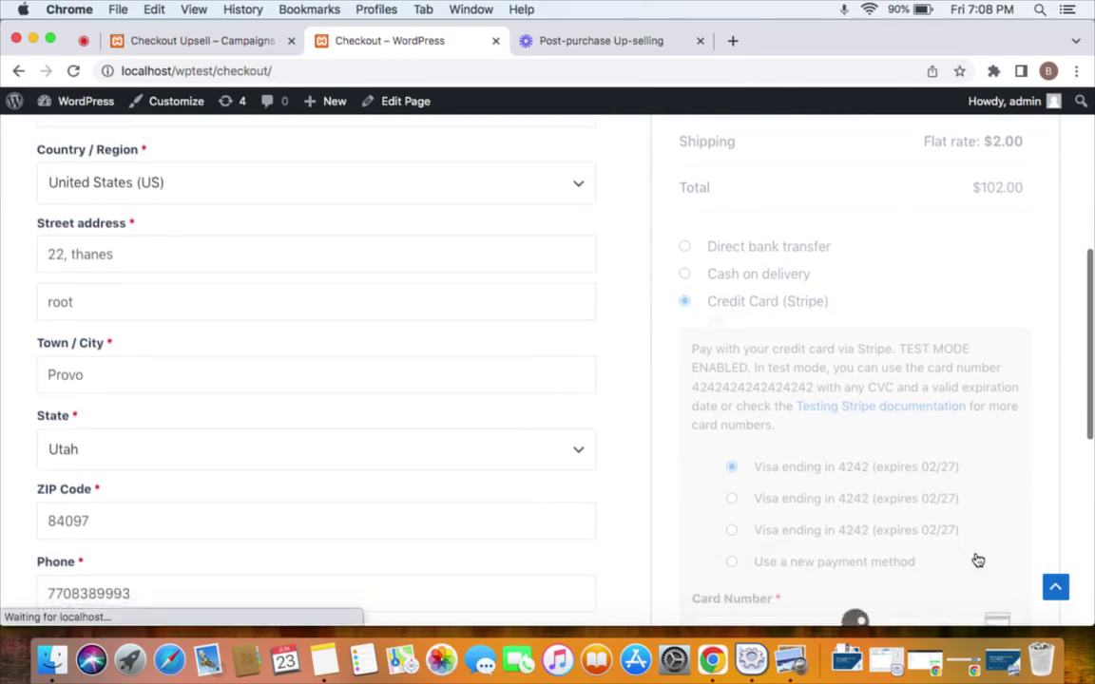
scroll(978, 561, down, 6)
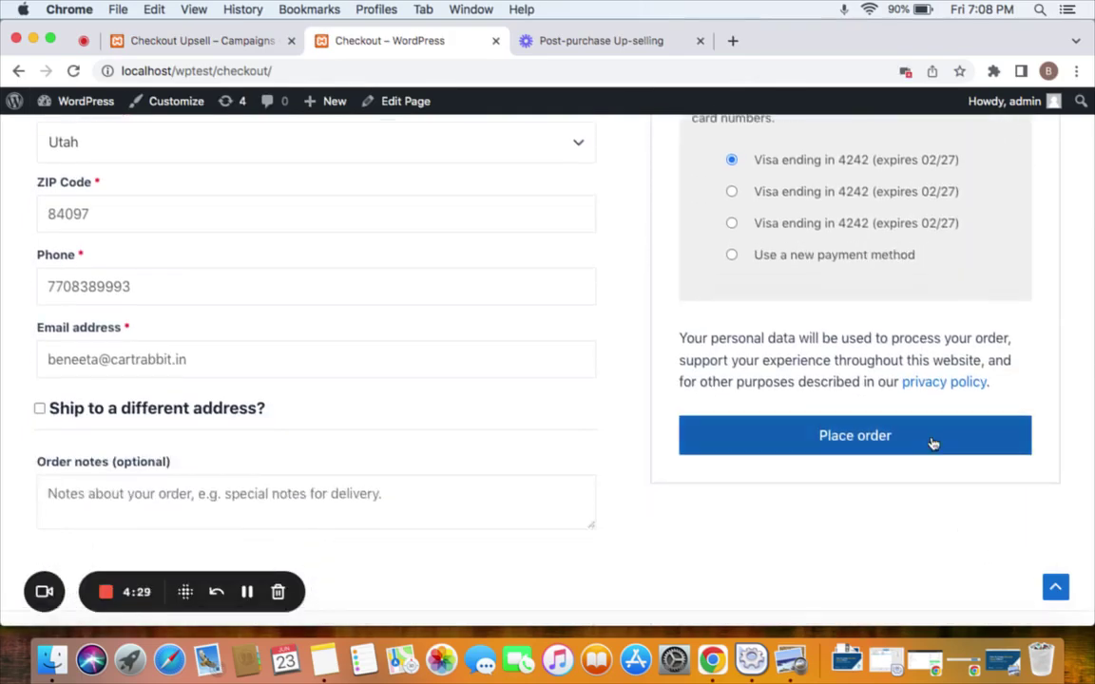
click(934, 443)
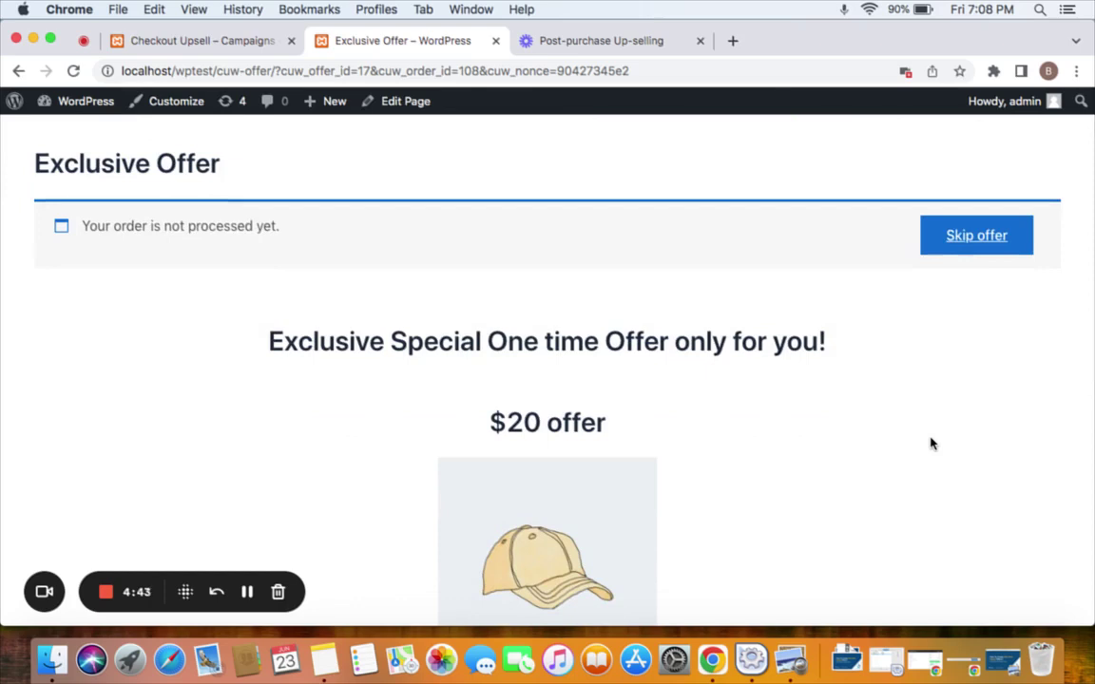
- Review the exclusive post-purchase Cap offer and add one Cap to the order
scroll(930, 444, down, 1)
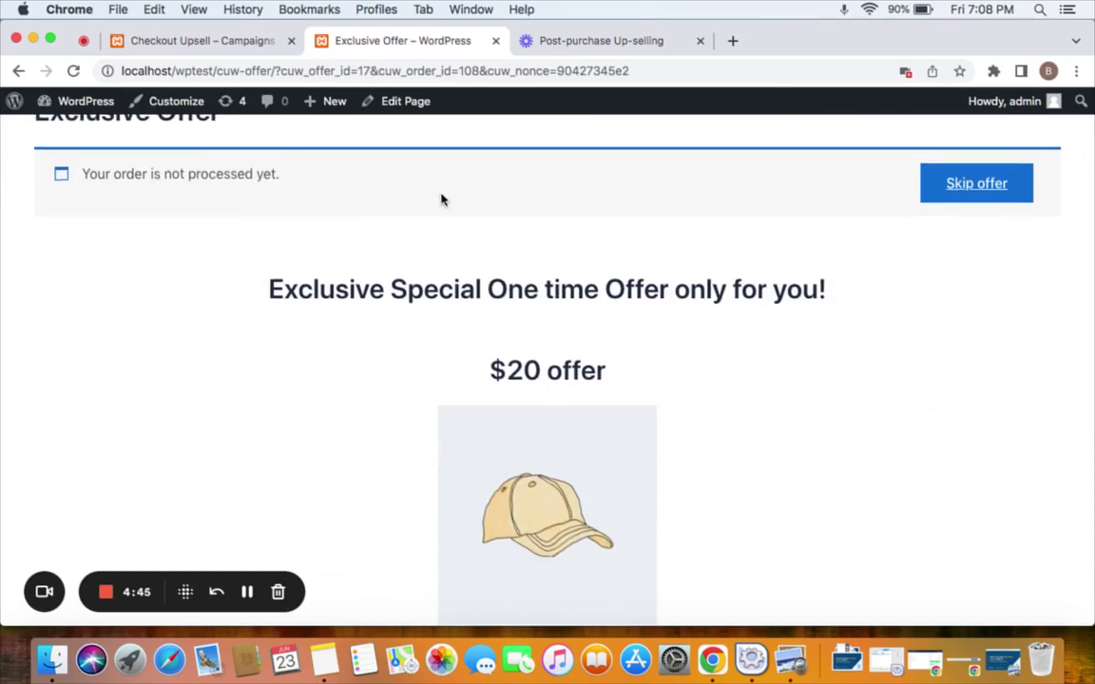
scroll(648, 415, down, 8)
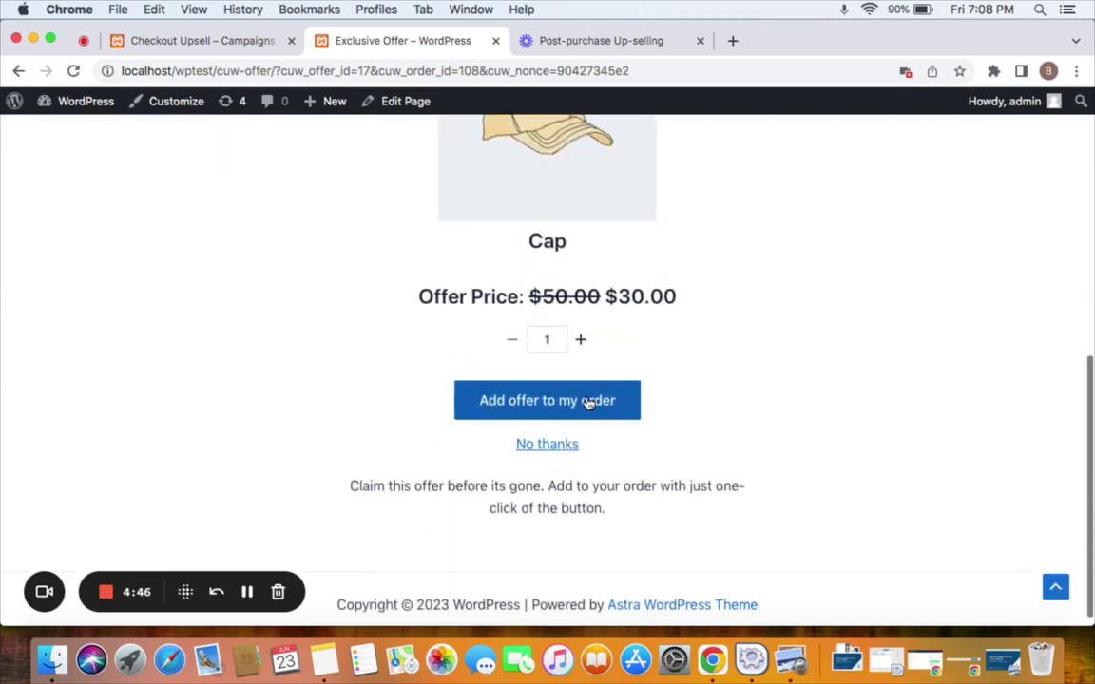
click(589, 402)
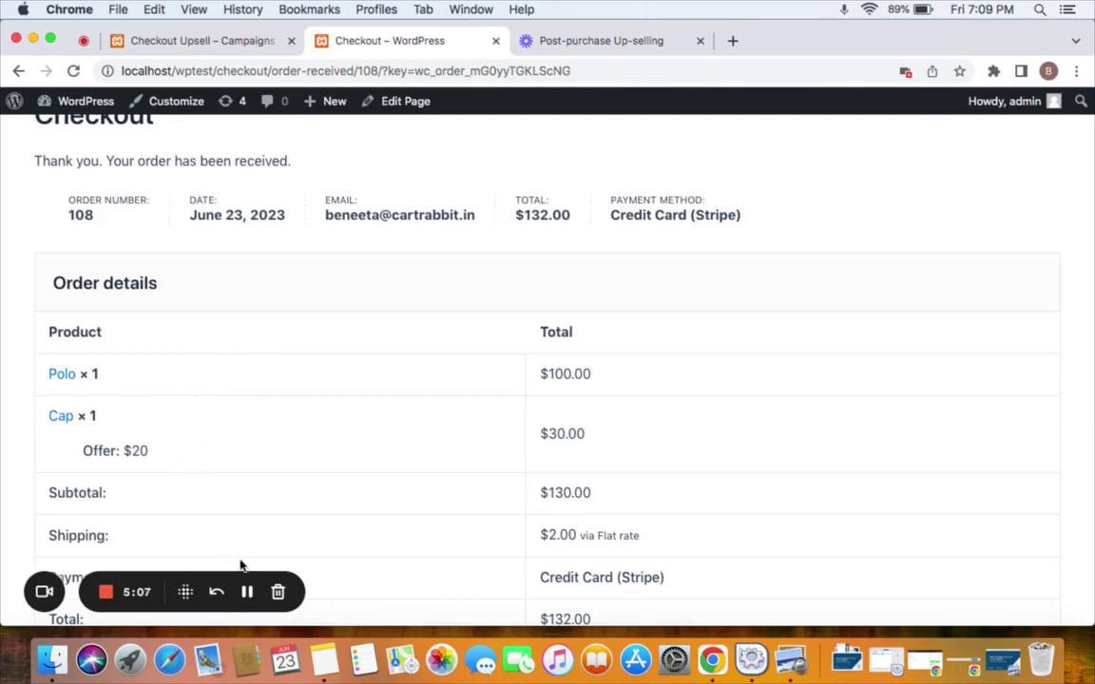
- Create a new Frequently bought together campaign in Checkout Upsell and name it "Frequently Bought together"
key(ctrl+Tab)
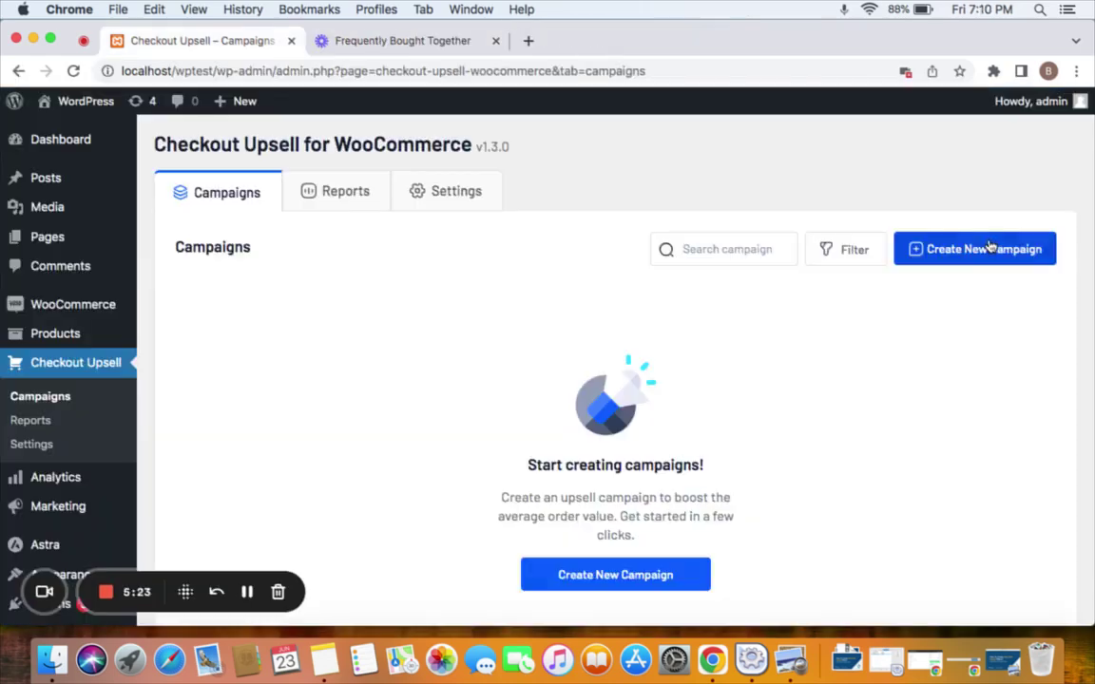
click(981, 248)
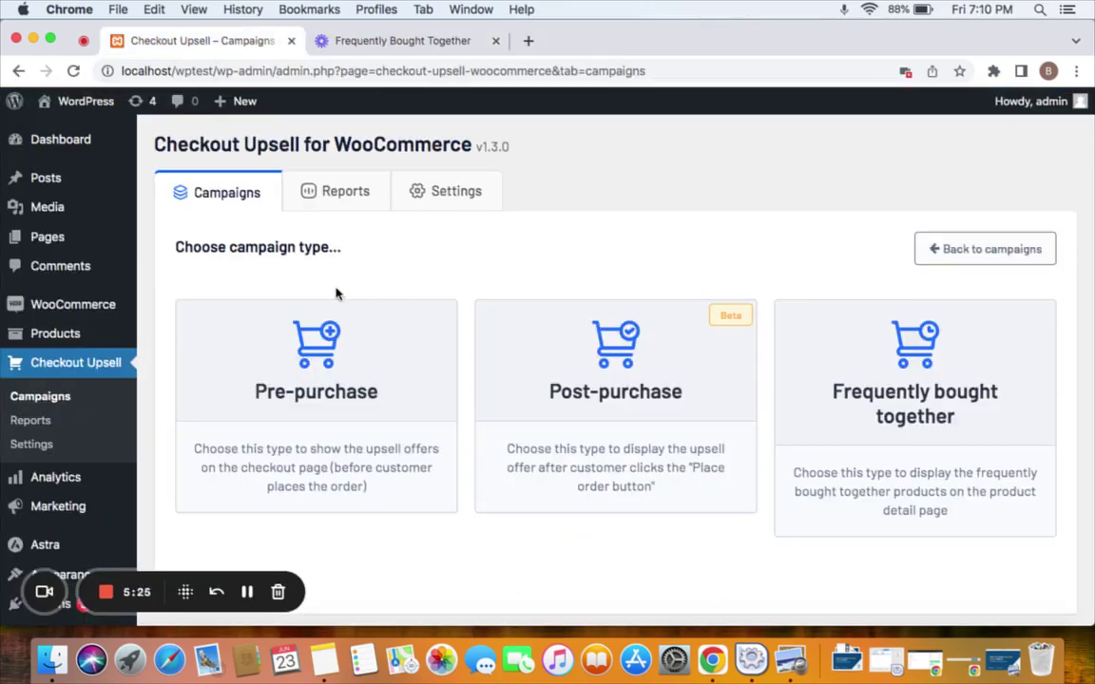
click(901, 424)
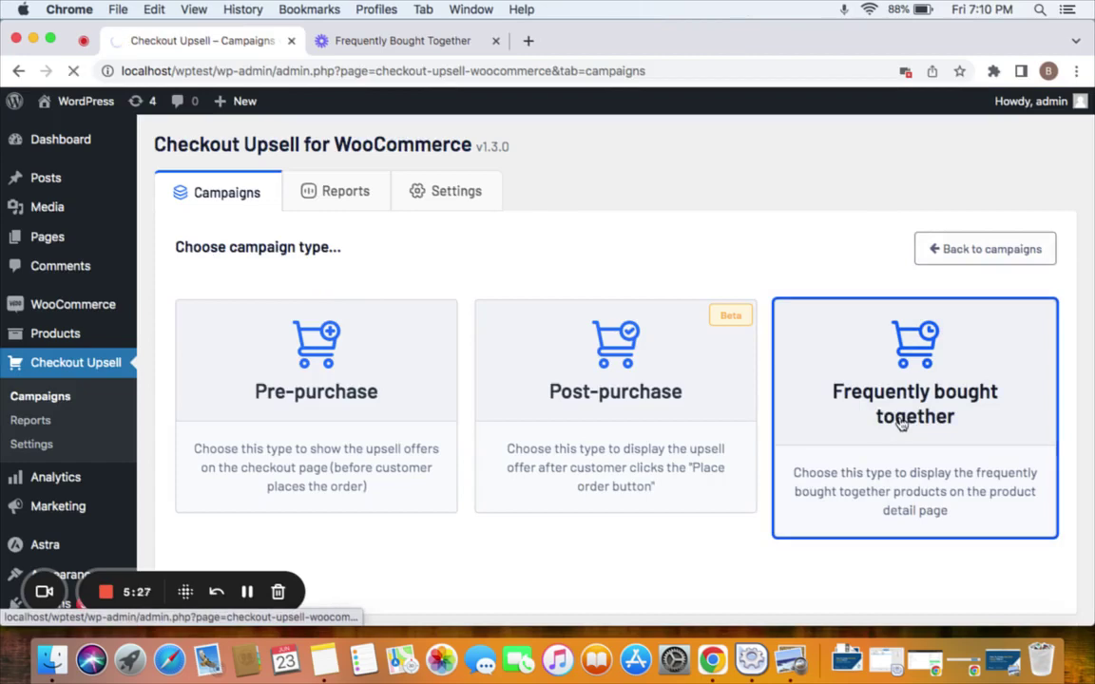
click(460, 306)
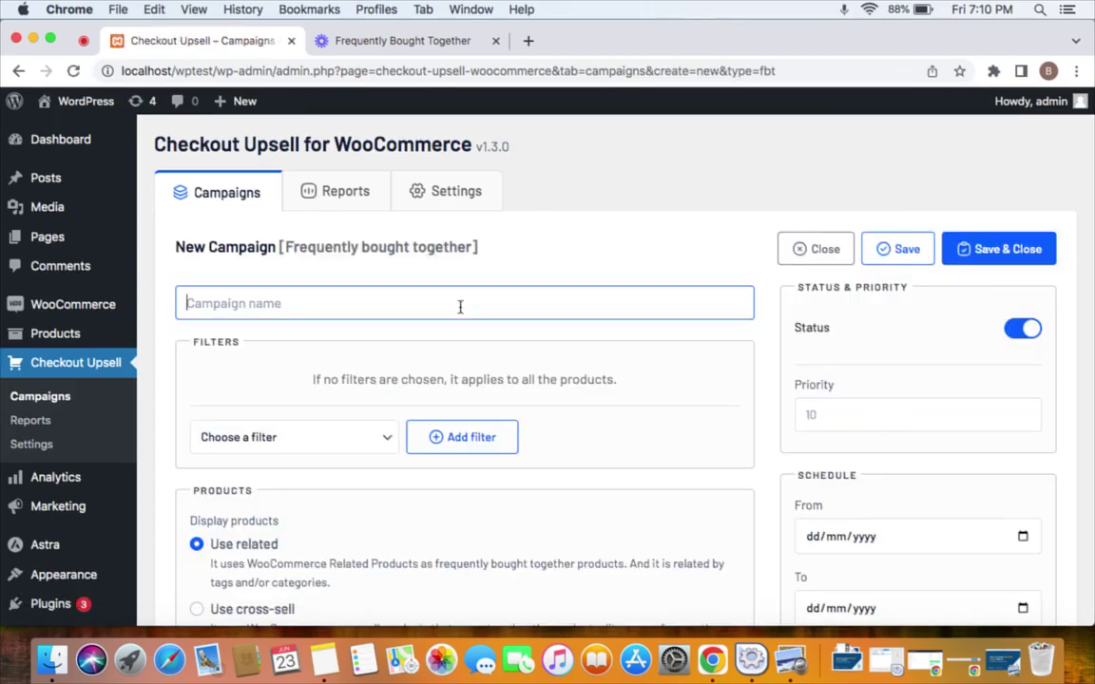
text(Freq)
text(uently Bought together)
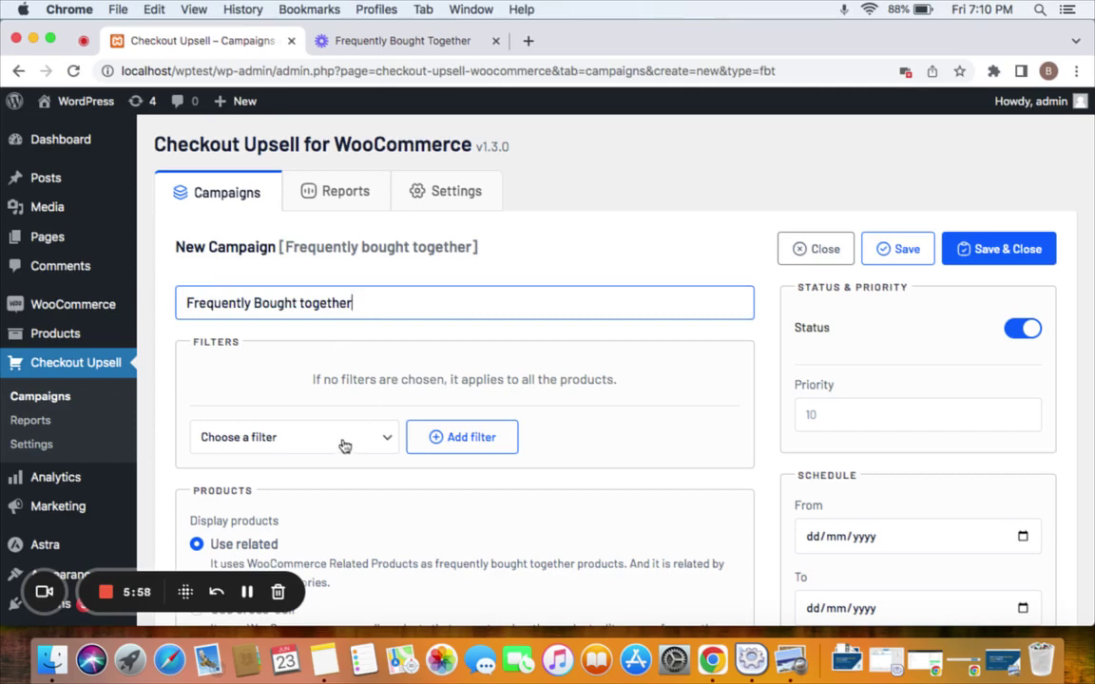
- Set the campaign's Percentage discount value to 20, leaving products without a filter and on Use related, and save and close the campaign
click(377, 439)
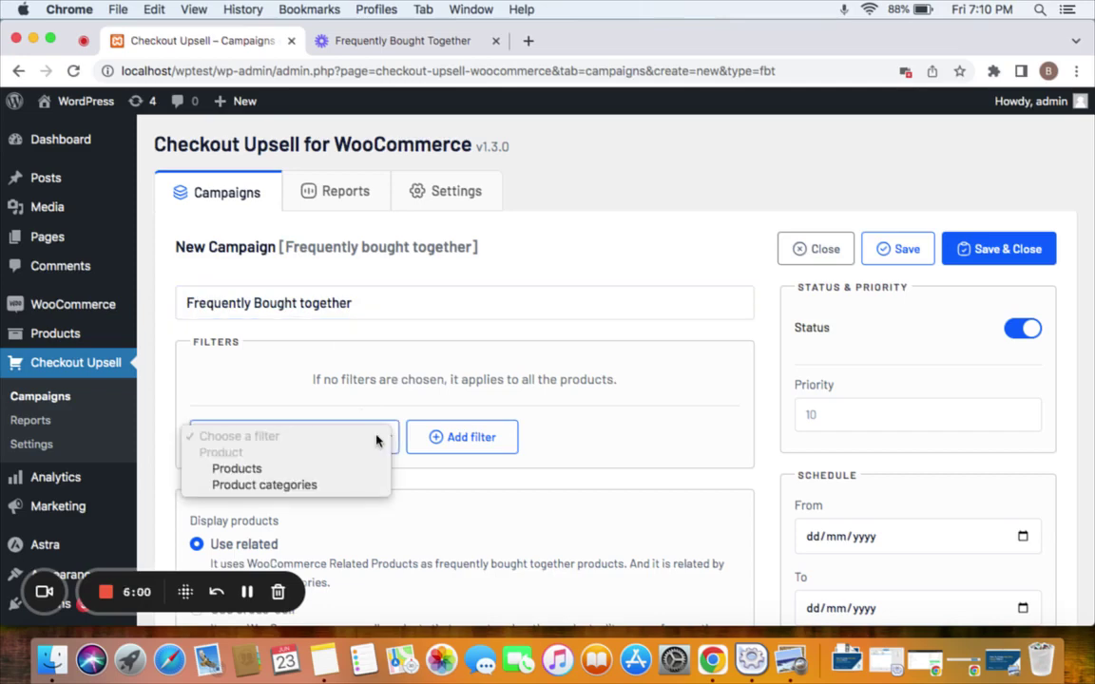
click(271, 406)
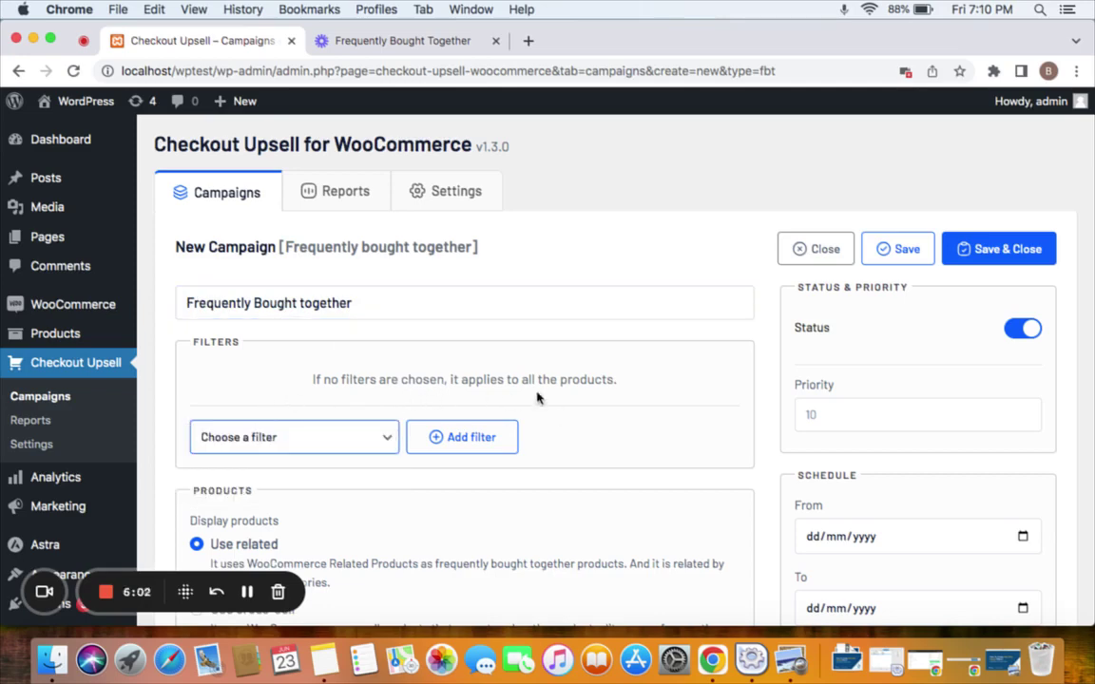
scroll(562, 404, down, 3)
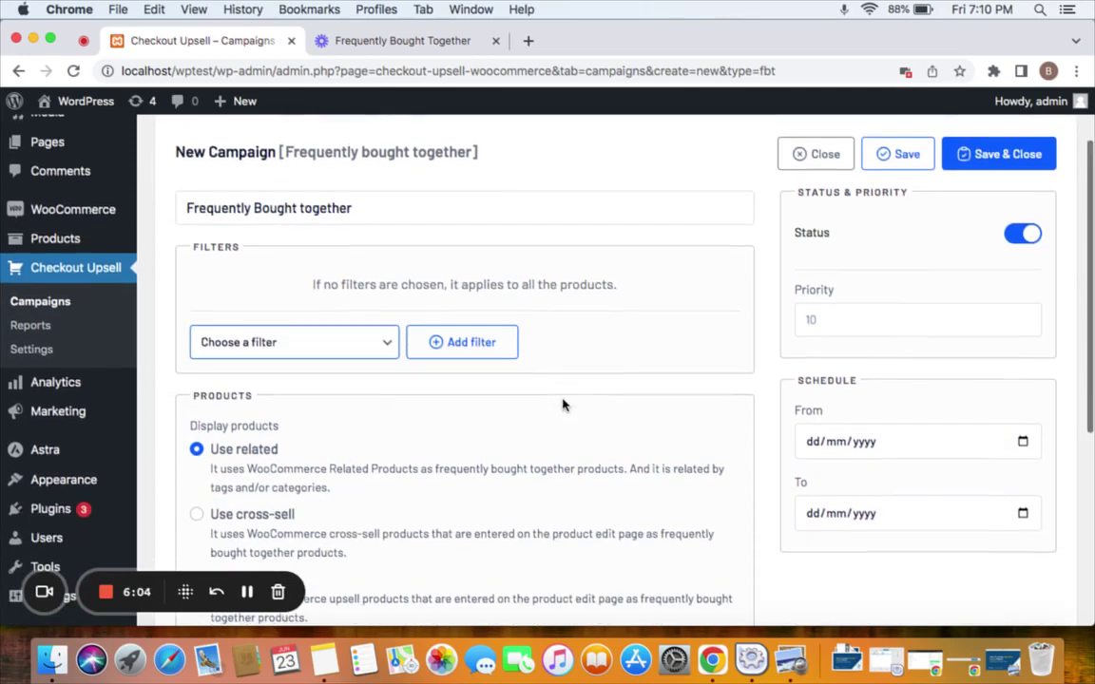
scroll(217, 463, down, 2)
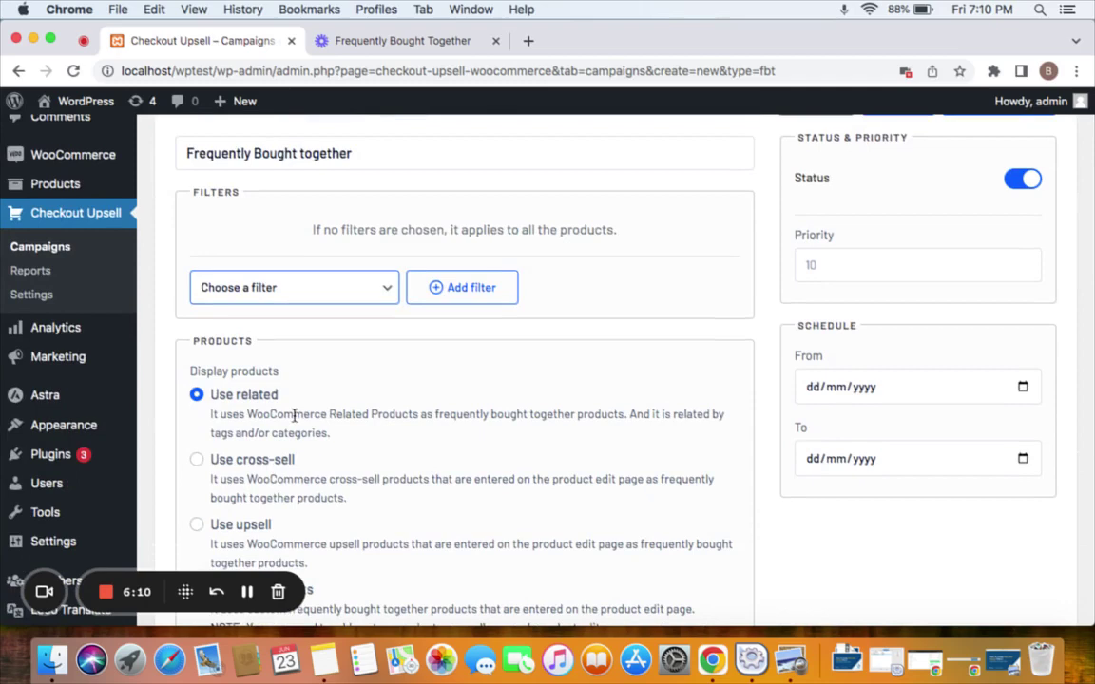
scroll(295, 415, down, 1)
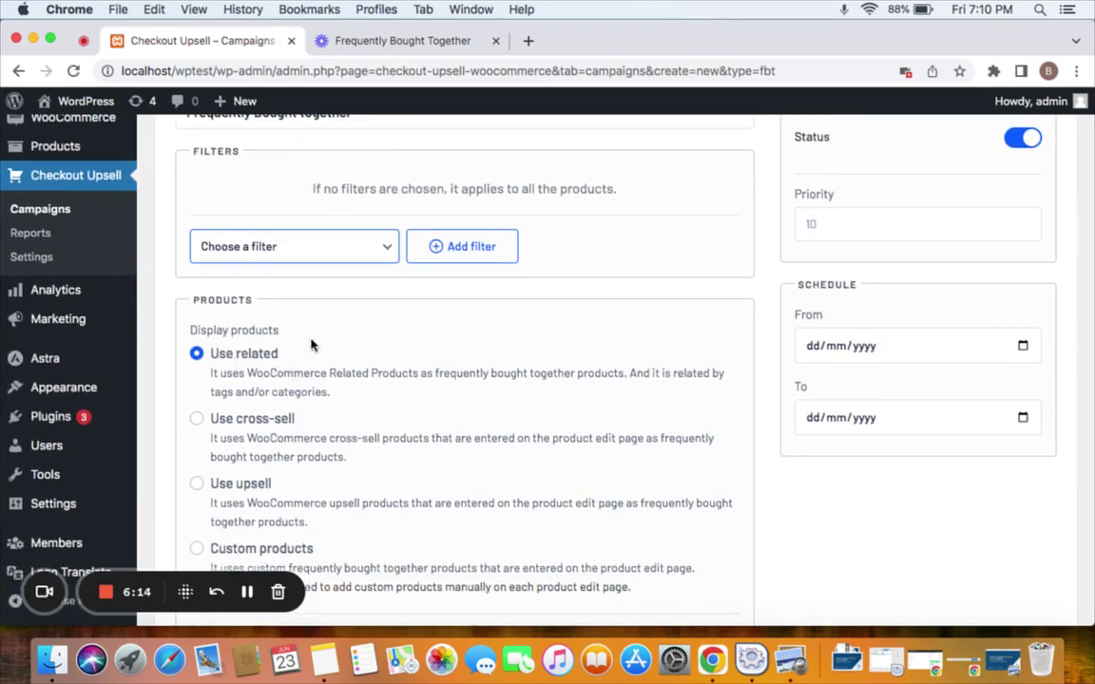
scroll(312, 345, down, 8)
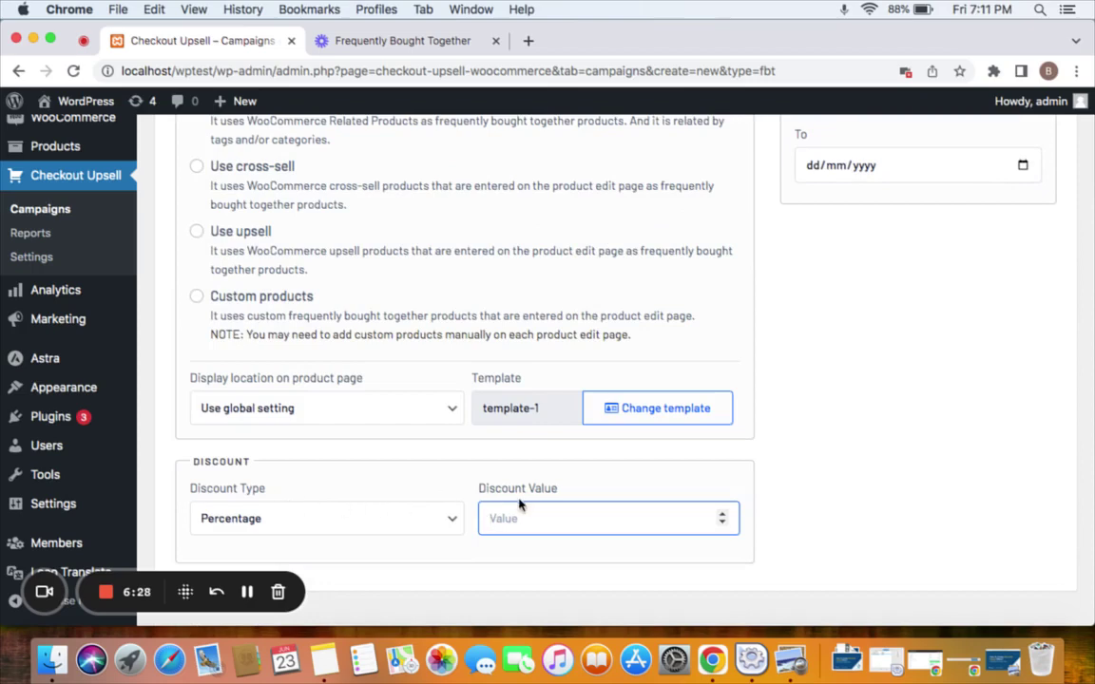
text(20)
scroll(766, 469, up, 2)
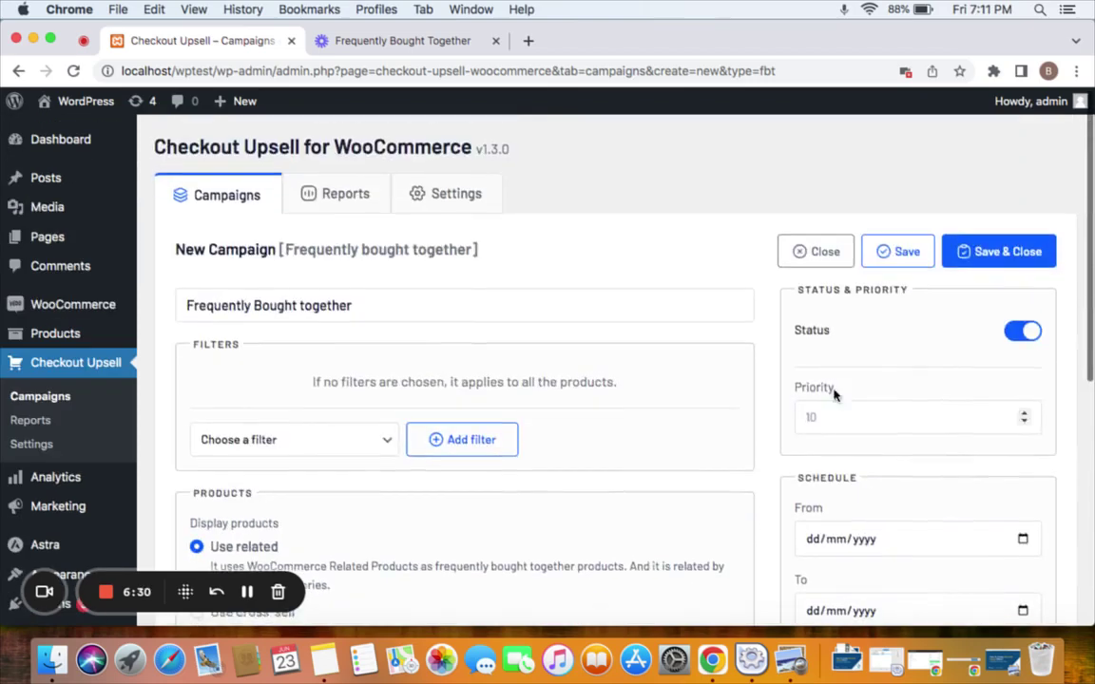
click(1034, 249)
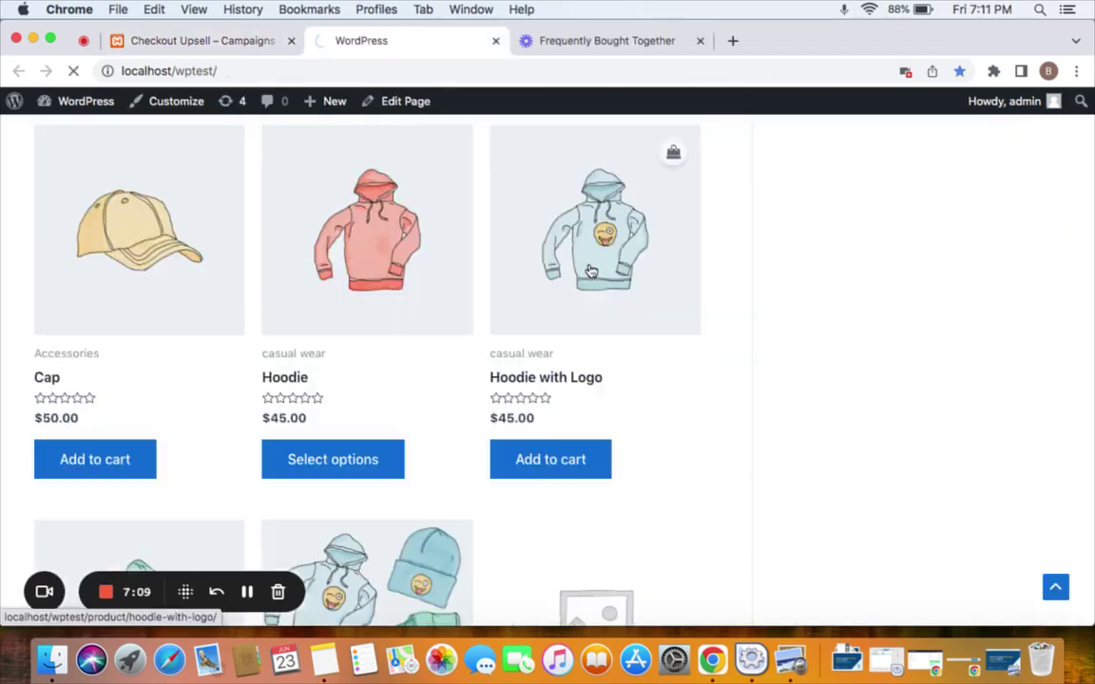
- From the store's Hoodie with Logo page, add all three frequently bought together products to the cart with the blue logo Hoodie variant, and view the cart
click(590, 272)
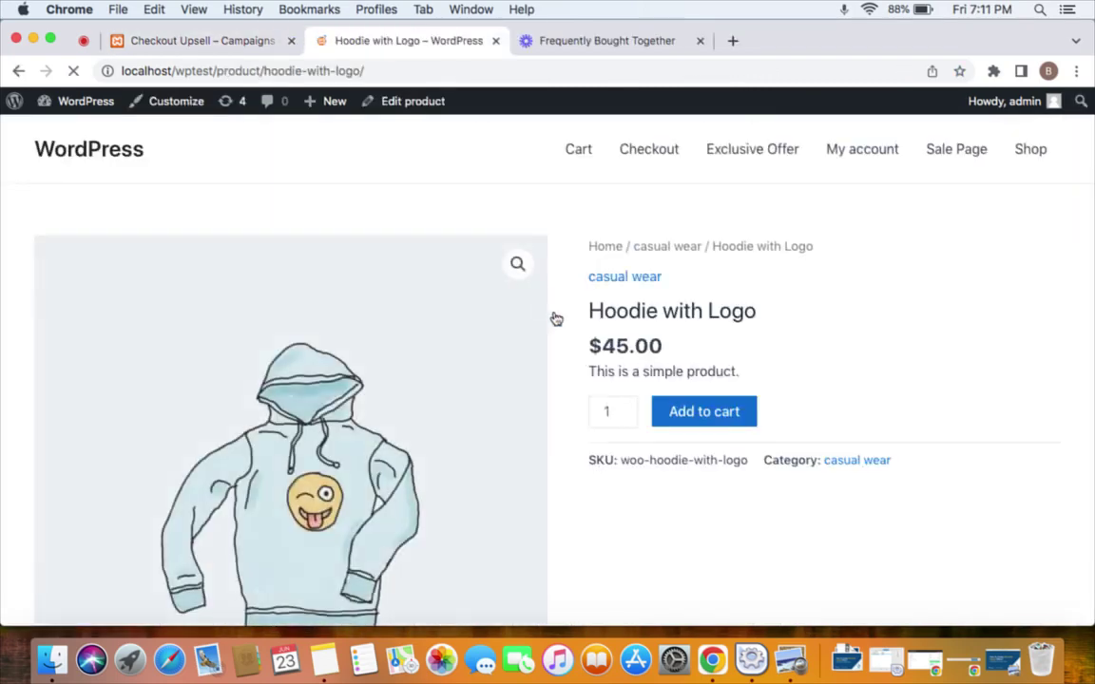
scroll(692, 428, down, 5)
scroll(693, 429, down, 5)
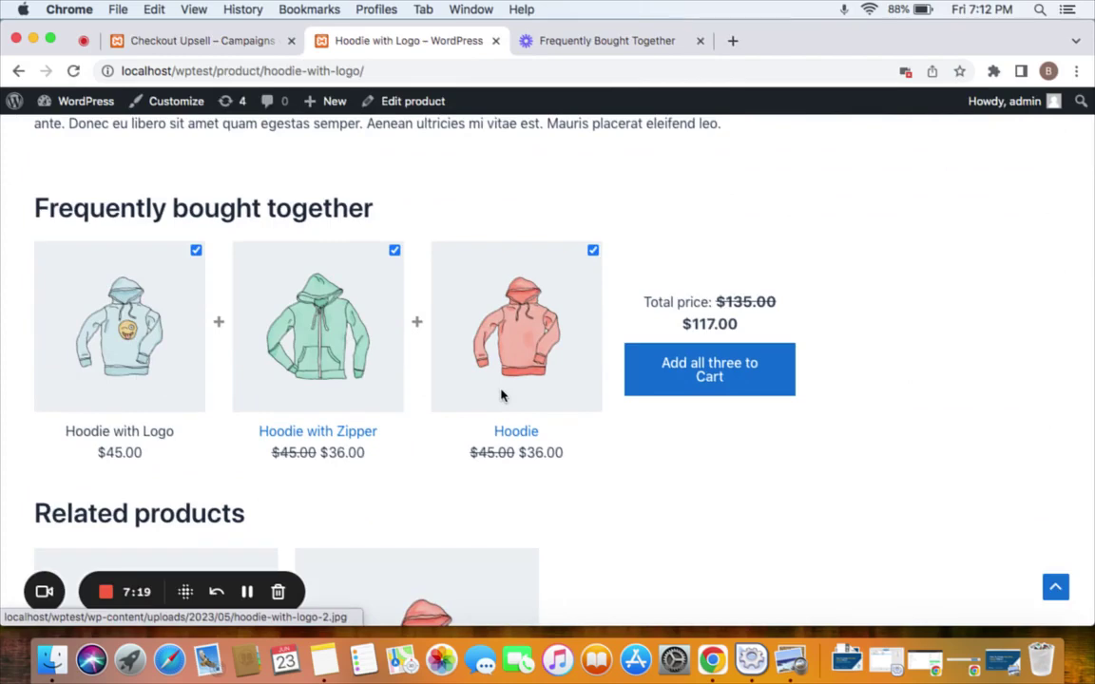
click(709, 369)
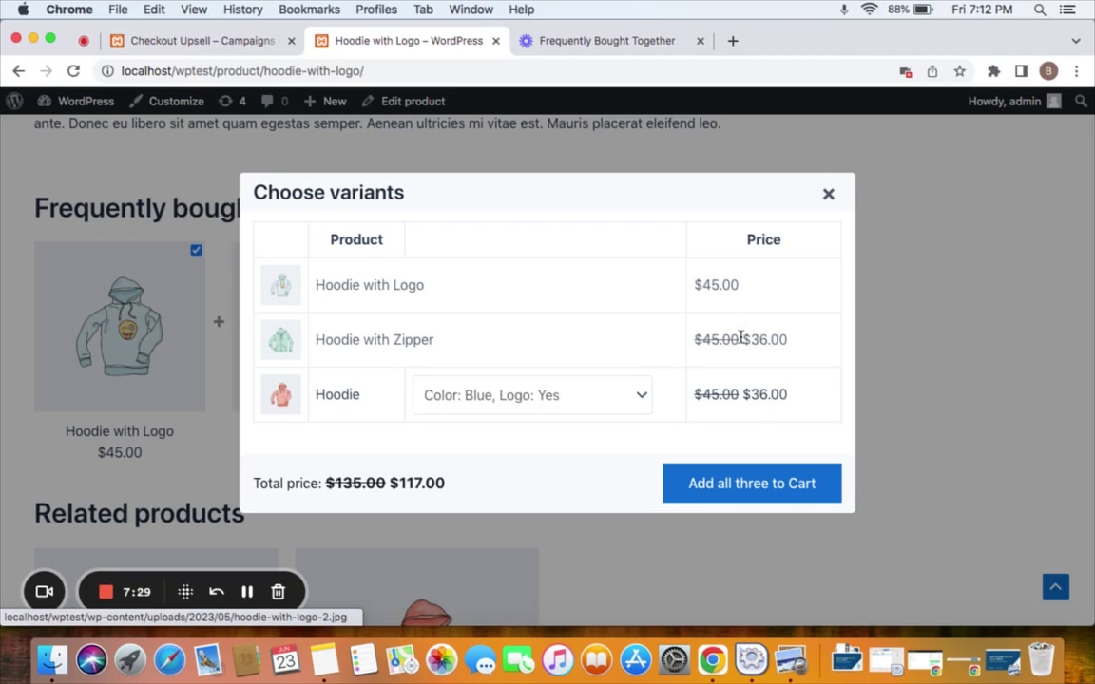
click(801, 497)
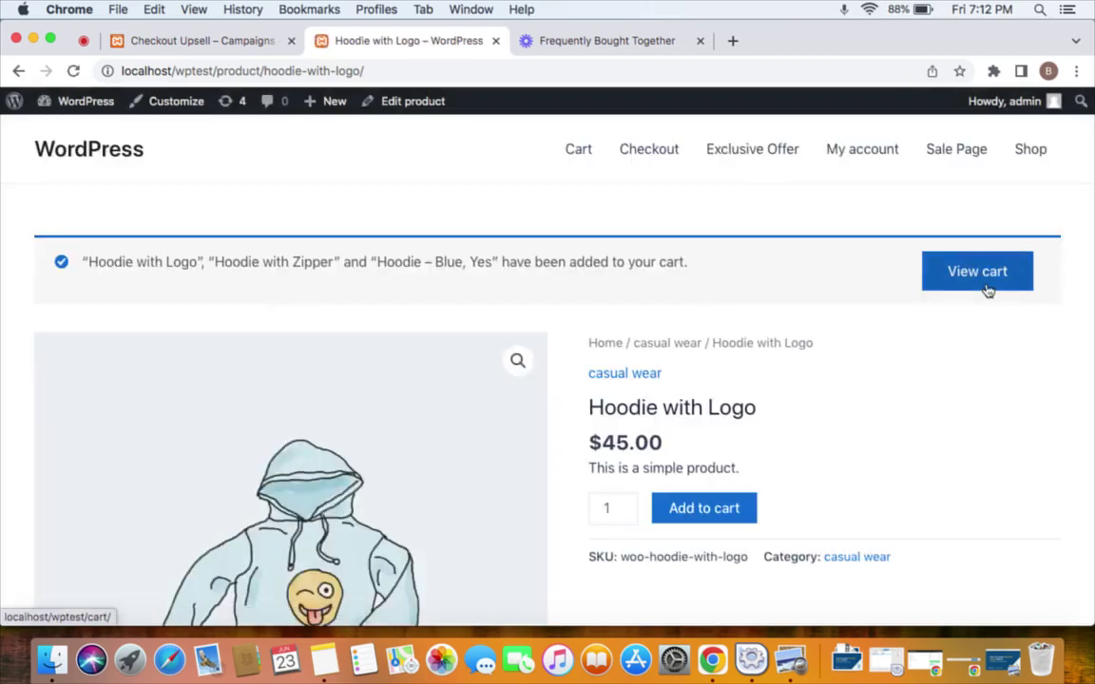
click(983, 284)
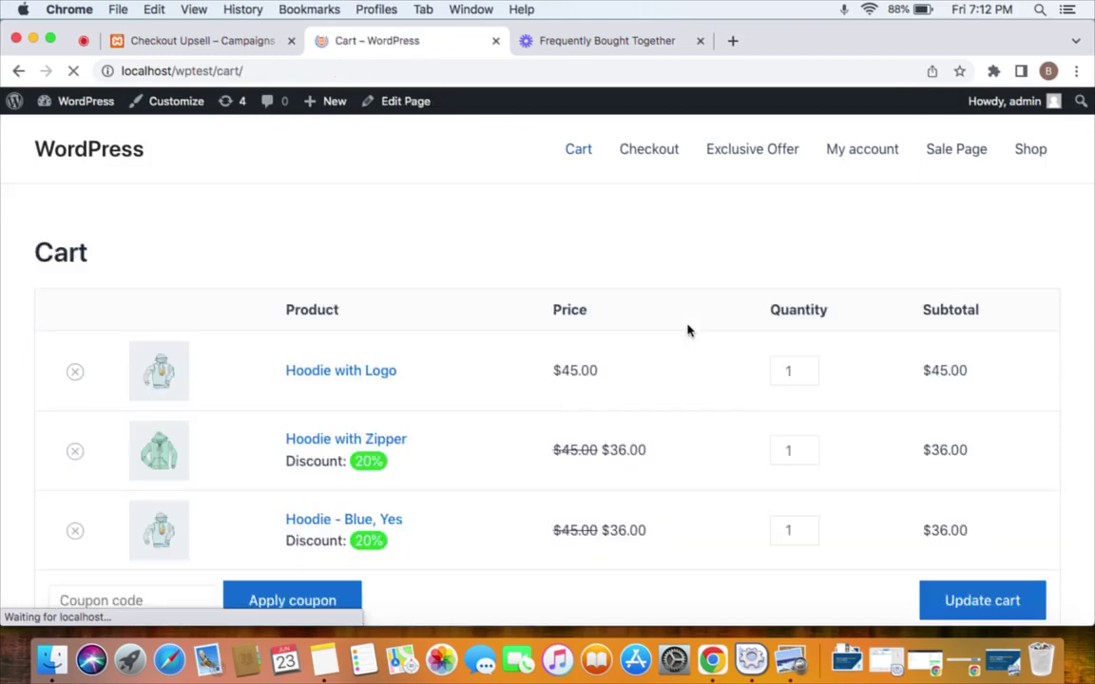